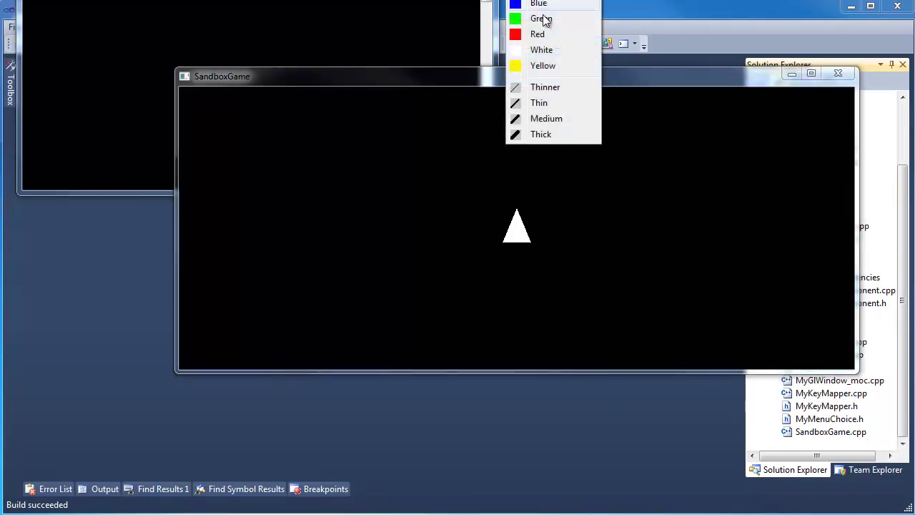
Step: Pick green and draw a stroke around the triangle in the running SandboxGame
left_click(540, 19)
mouse_move(500, 100)
left_mouse_down()
mouse_move(535, 361)
mouse_move(503, 102)
left_mouse_up()
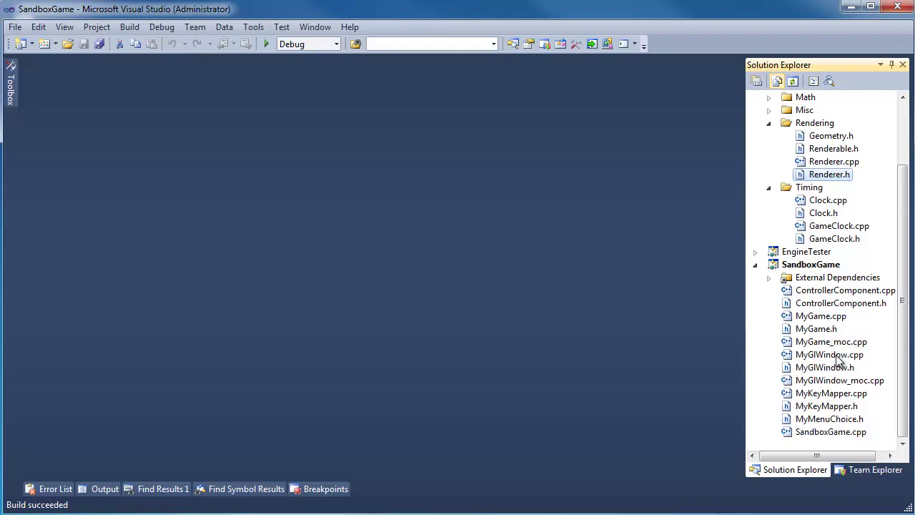
Step: Open MyGlWindow.cpp and highlight the shipVerts, boundaryVerts and boundaryIndices arrays
double_click(829, 355)
scroll(429, 300, "down", 5)
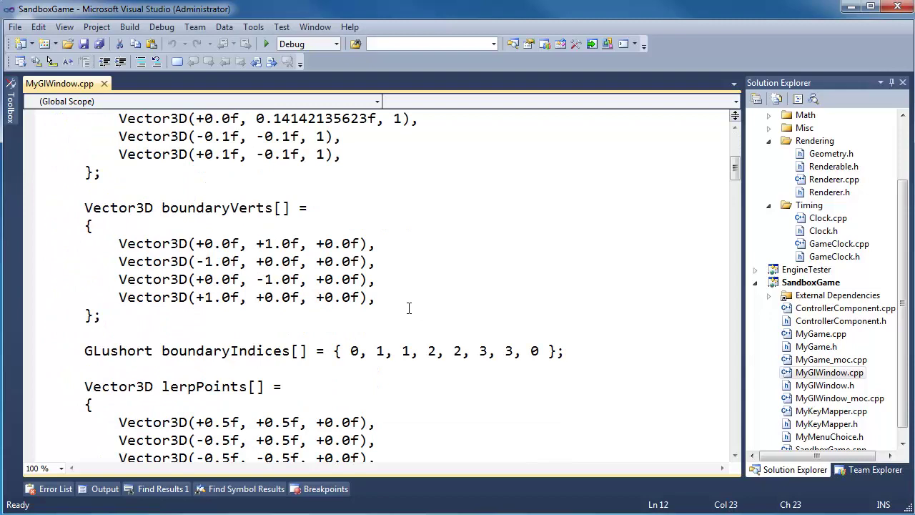
scroll(408, 308, "up", 3)
double_click(212, 250)
scroll(241, 313, "down", 1)
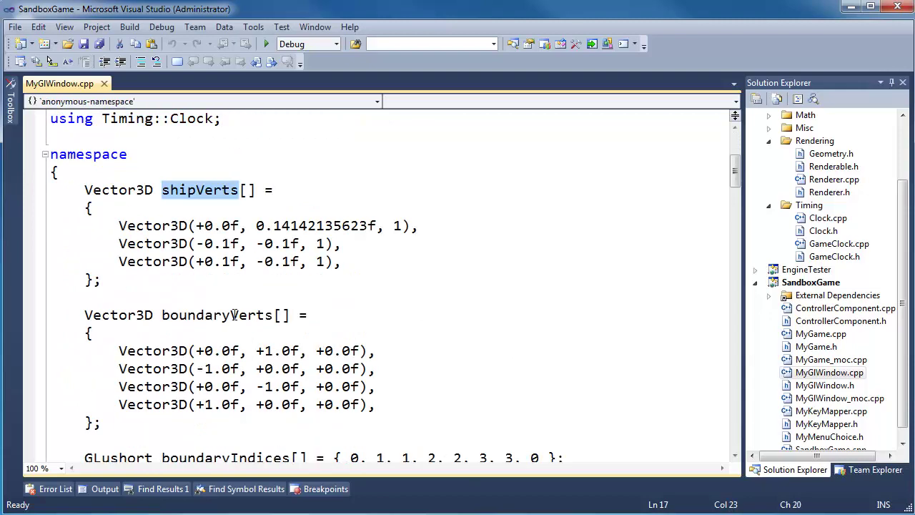
double_click(232, 315)
scroll(232, 314, "down", 2)
double_click(223, 350)
left_click(213, 179)
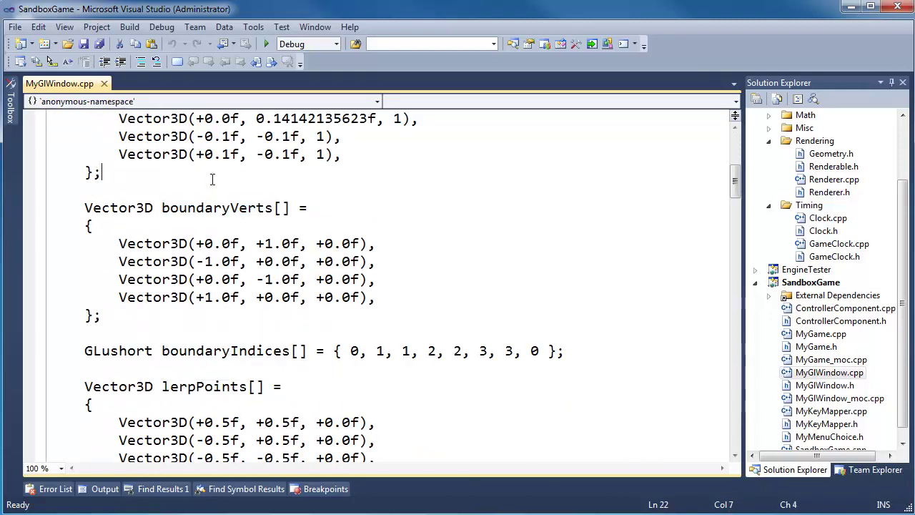
key("shift+Down")
key("shift+Down")
key("shift+Down")
key("shift+Down")
key("shift+Down")
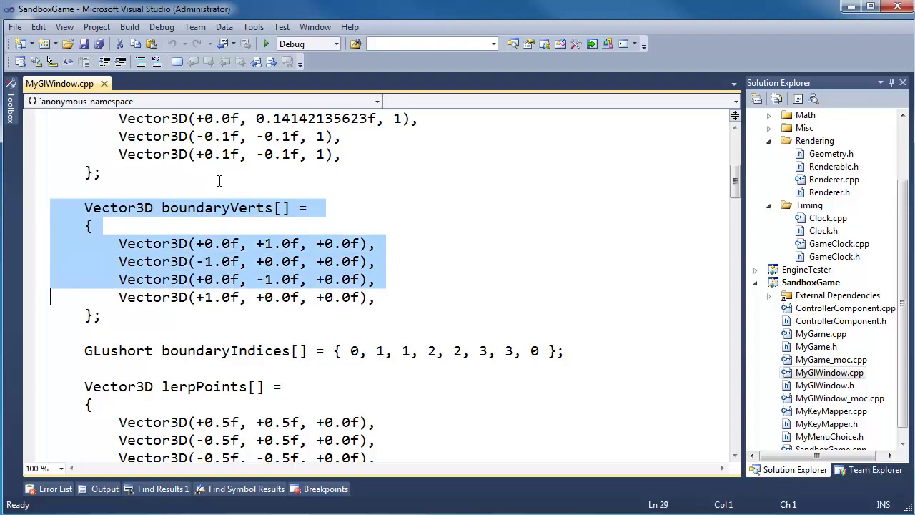
key("shift+Down")
key("shift+Down")
key("shift+Down")
key("shift+Down")
key("shift+Down")
key("ctrl+alt+l")
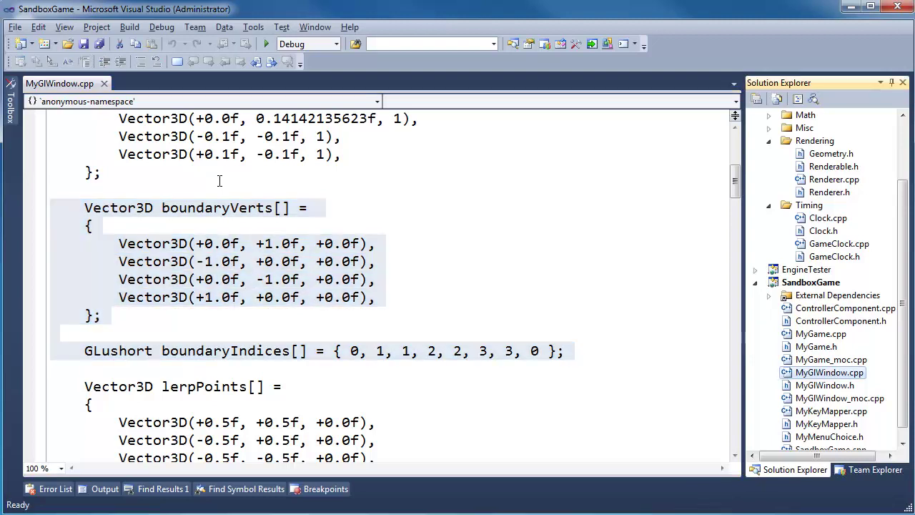
Step: Open MyGame.cpp and highlight the shipVertData array and its memcpy call
double_click(820, 334)
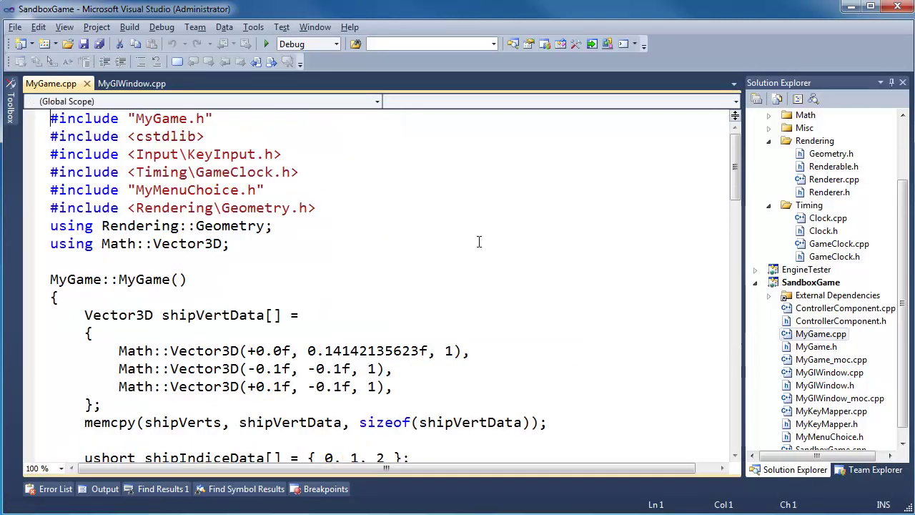
scroll(407, 232, "down", 1)
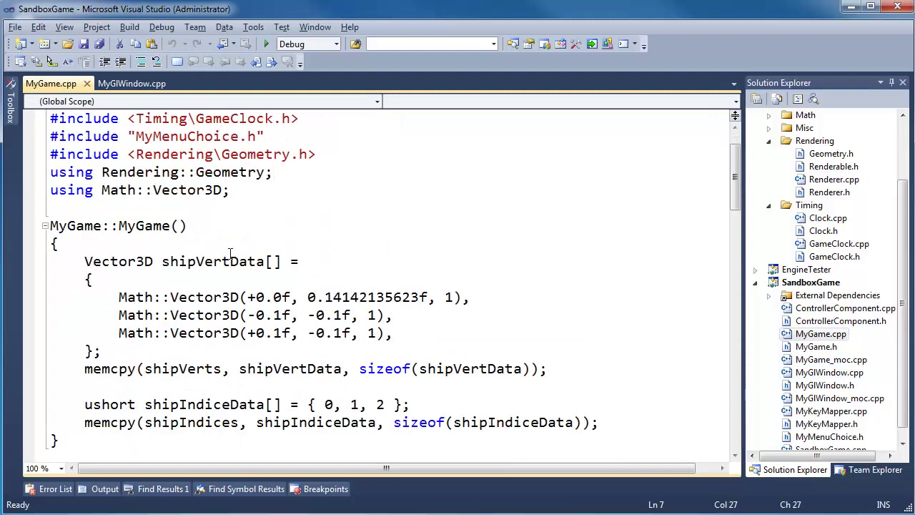
scroll(230, 252, "down", 1)
left_click_drag(154, 208, 355, 282)
left_click(355, 298)
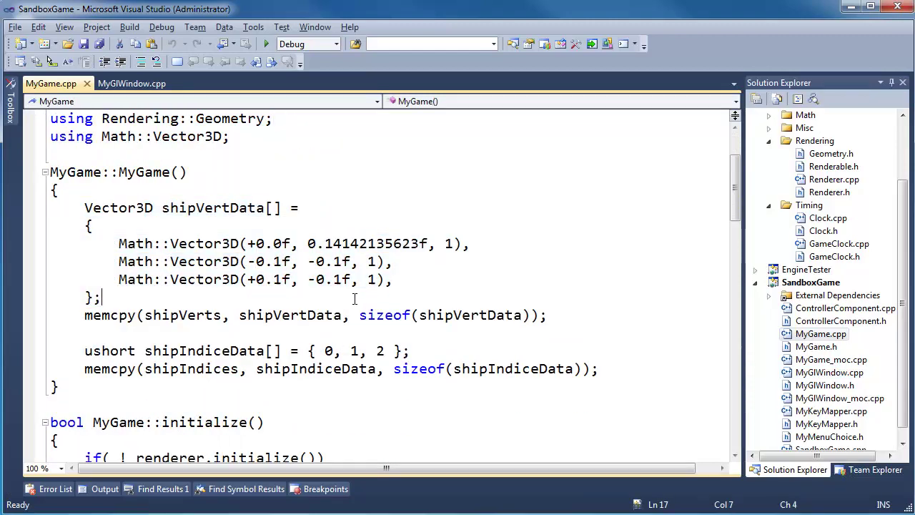
left_click_drag(103, 297, 54, 207)
left_click_drag(84, 314, 420, 314)
left_click(161, 315)
left_click(458, 315)
double_click(309, 314)
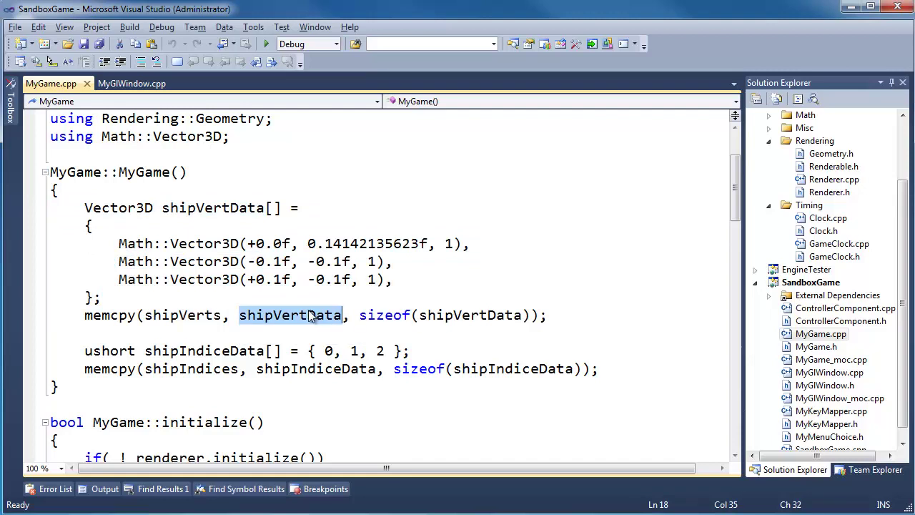
Step: Open MyGame.h and look over the ship vertex and index declarations
double_click(815, 346)
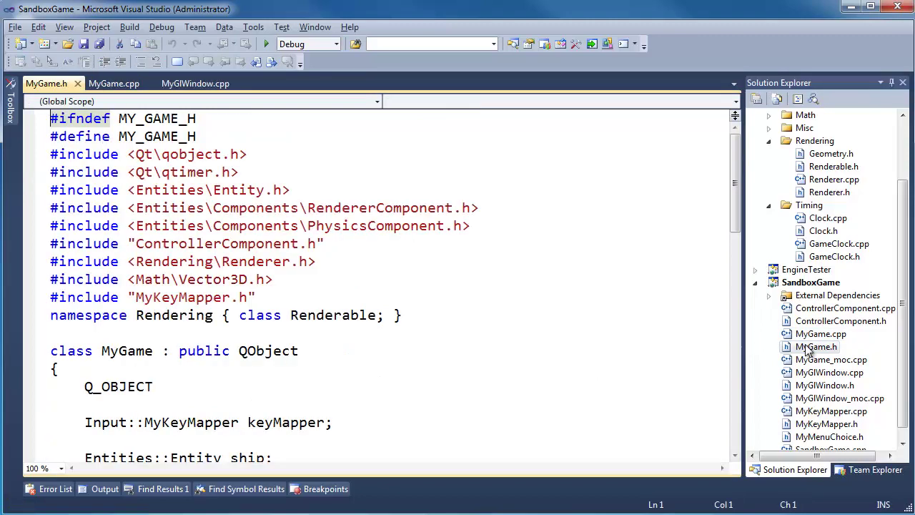
scroll(419, 300, "down", 3)
scroll(419, 300, "down", 3)
scroll(419, 300, "down", 2)
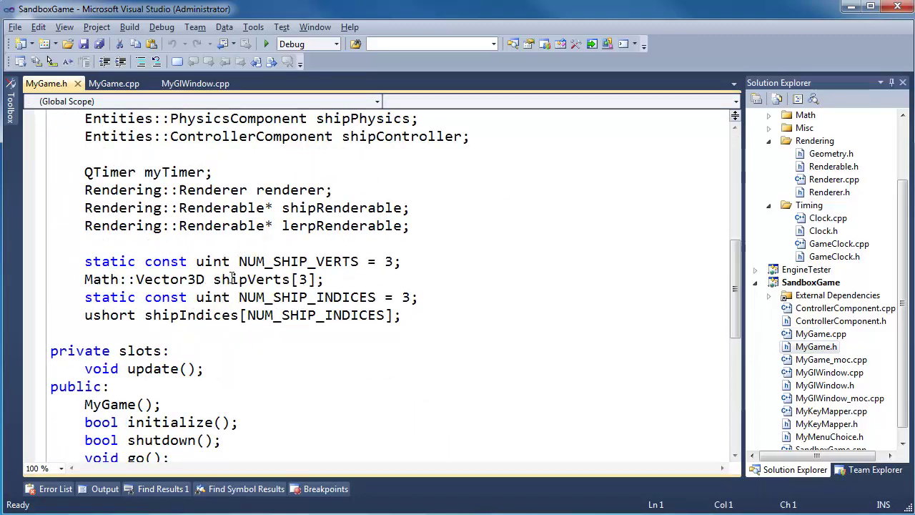
left_click_drag(206, 262, 270, 315)
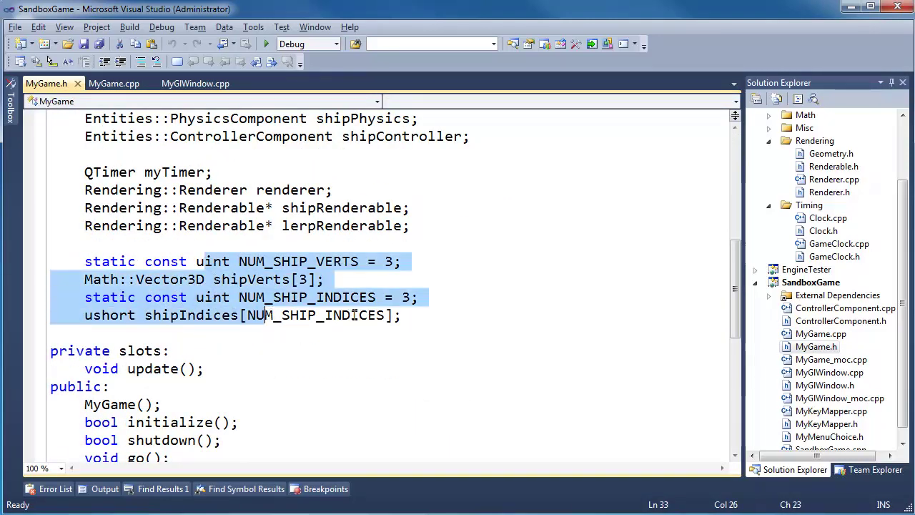
left_click(402, 315)
left_click(369, 300)
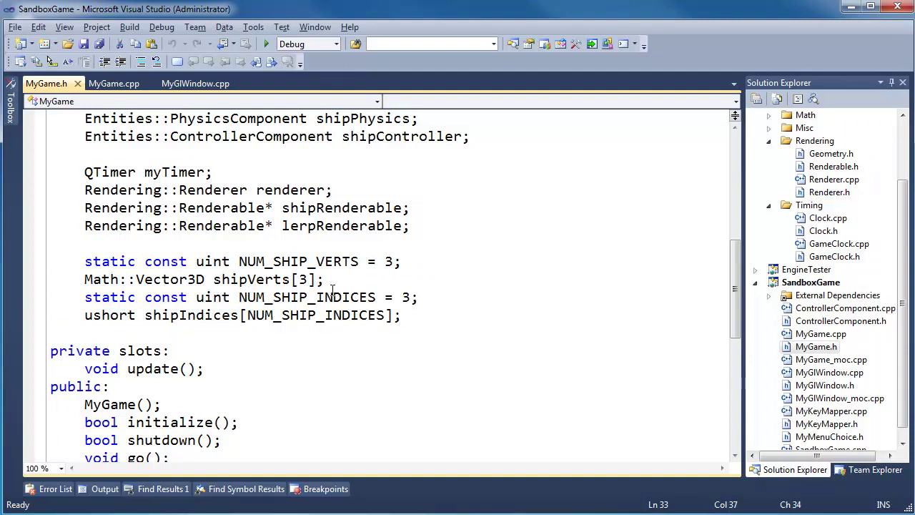
Step: Replace the literal 3 in shipVerts[3] with NUM_SHIP_VERTS
double_click(389, 262)
double_click(311, 279)
double_click(294, 265)
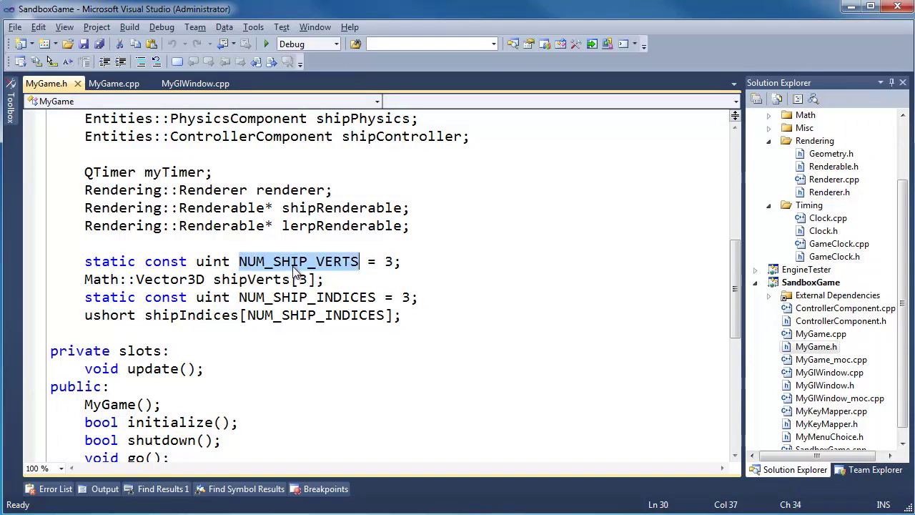
key("ctrl+c")
double_click(307, 280)
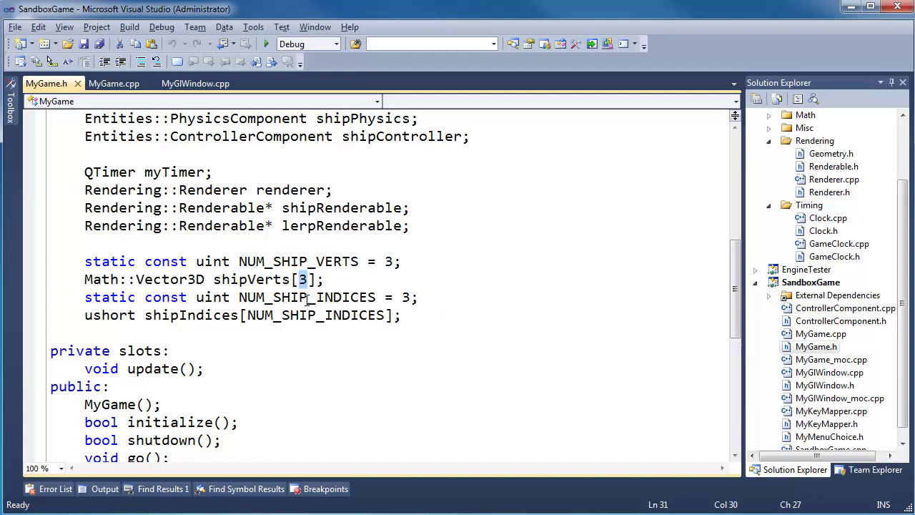
key("ctrl+v")
left_click_drag(145, 264, 400, 316)
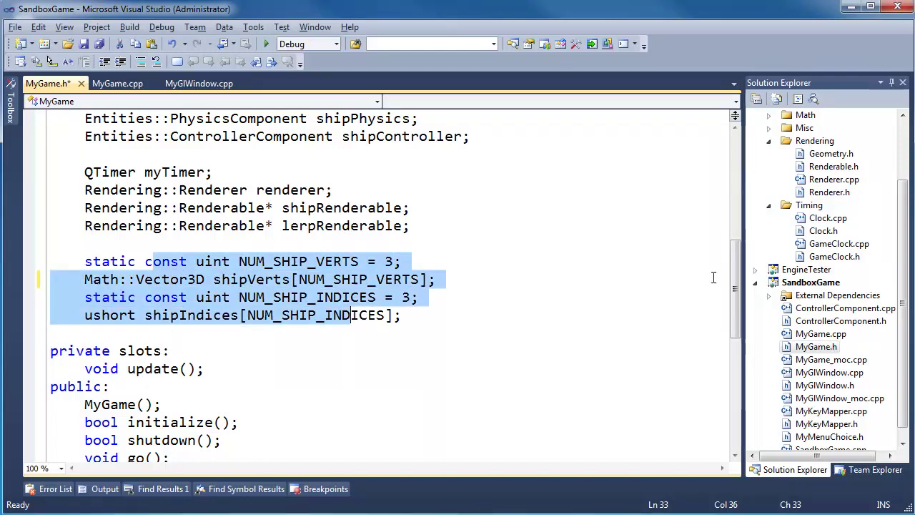
left_click_drag(734, 286, 734, 179)
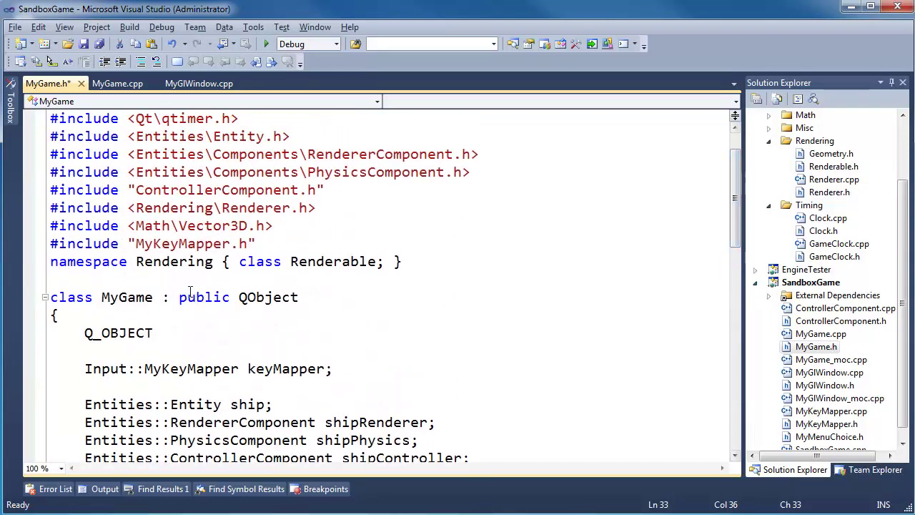
double_click(127, 297)
scroll(249, 298, "down", 5)
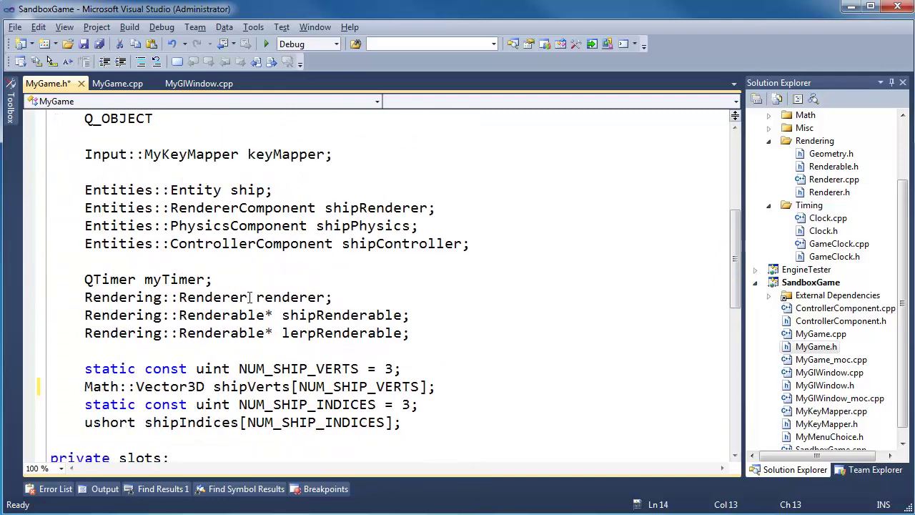
scroll(248, 297, "down", 3)
key("ctrl+Tab")
Step: Compare MyGame.cpp's shipVertData initializer with MyGame.h's ship member declarations
left_click(125, 224)
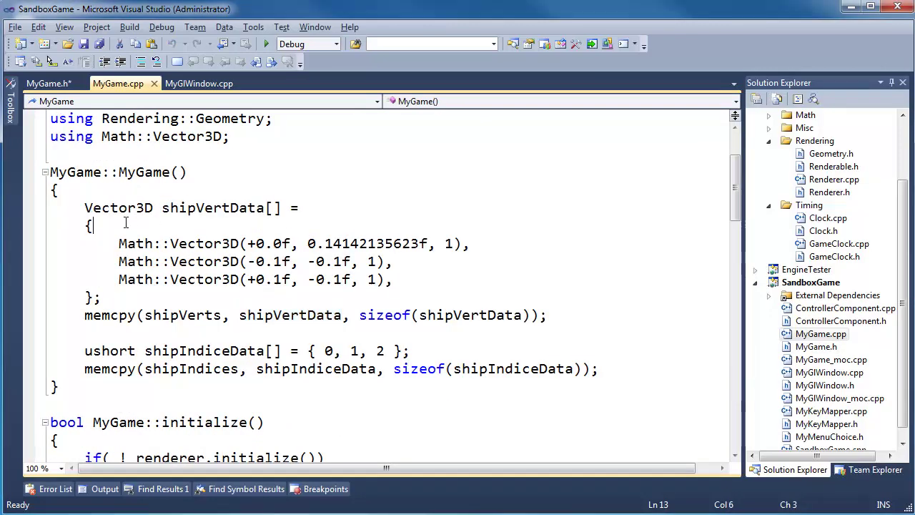
mouse_move(86, 208)
left_mouse_down()
mouse_move(103, 298)
mouse_move(538, 315)
left_mouse_up()
left_click(104, 297)
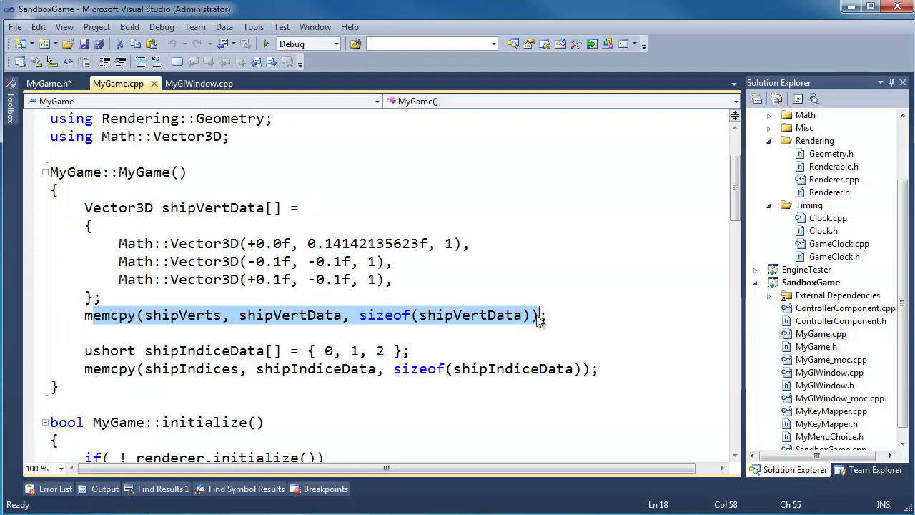
key("ctrl+Tab")
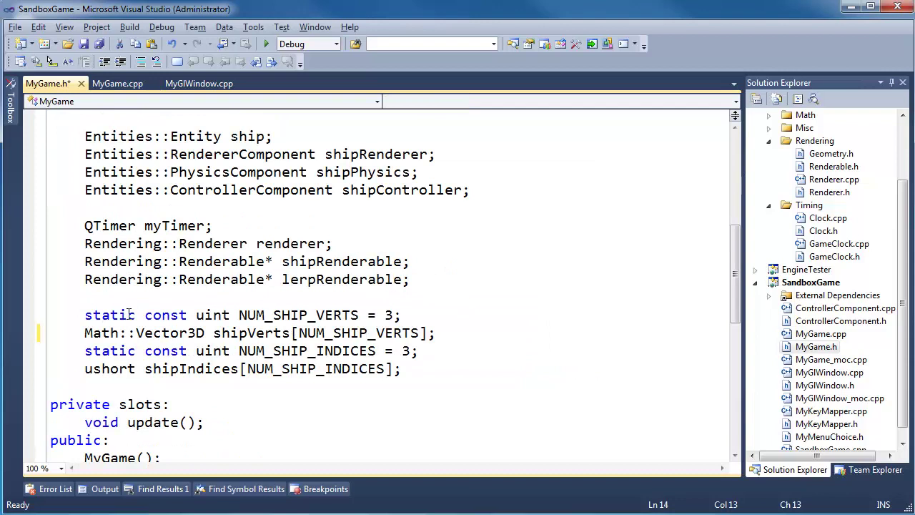
left_click_drag(80, 315, 421, 351)
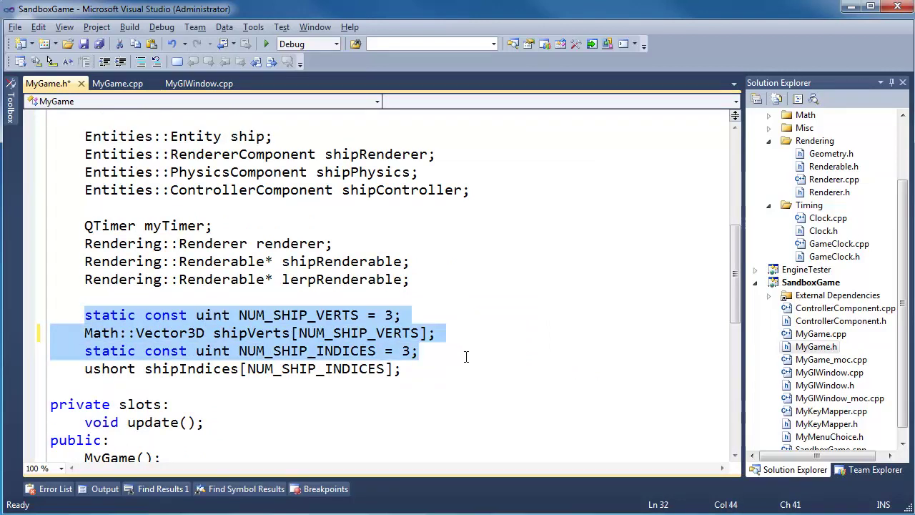
left_click(348, 336)
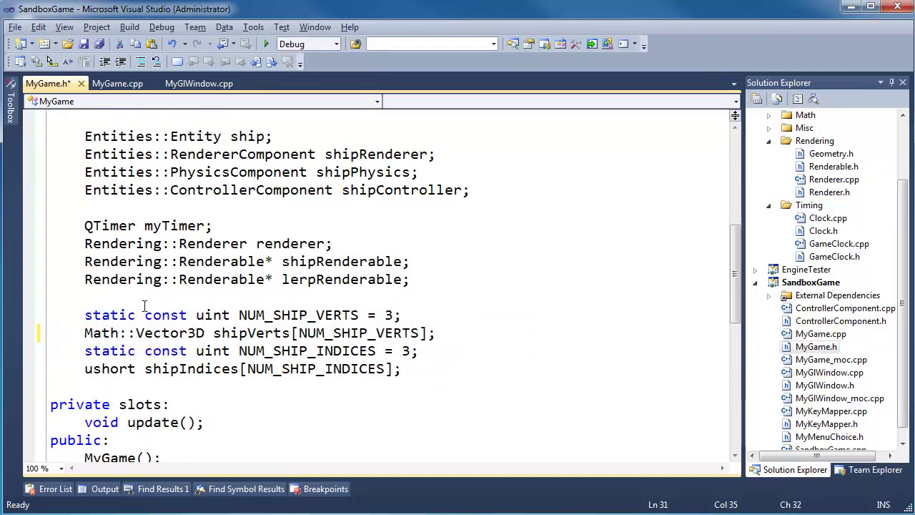
left_click_drag(138, 314, 420, 350)
left_click(429, 370)
Step: Paste the ship vertex data over the shipVerts declaration in MyGame.h
key("ctrl+Tab")
left_click(289, 294)
left_click_drag(80, 207, 155, 296)
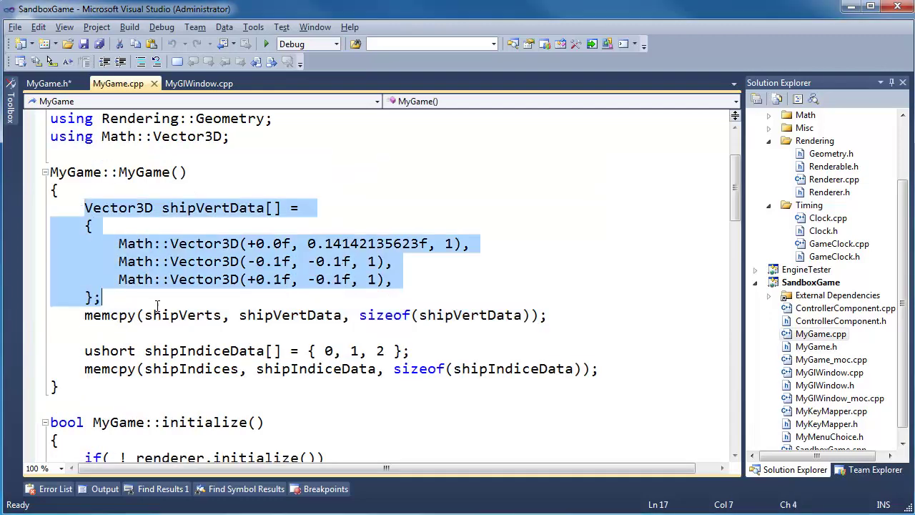
key("ctrl+Tab")
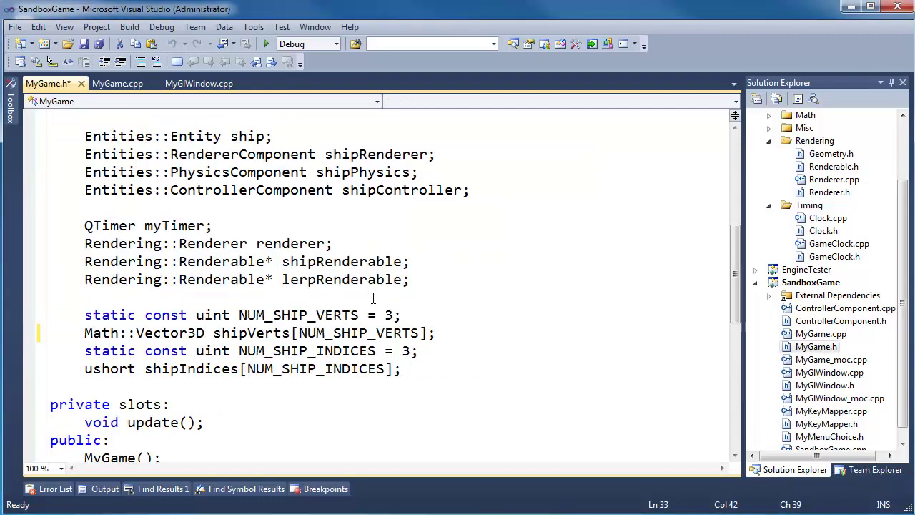
left_click_drag(443, 334, 19, 333)
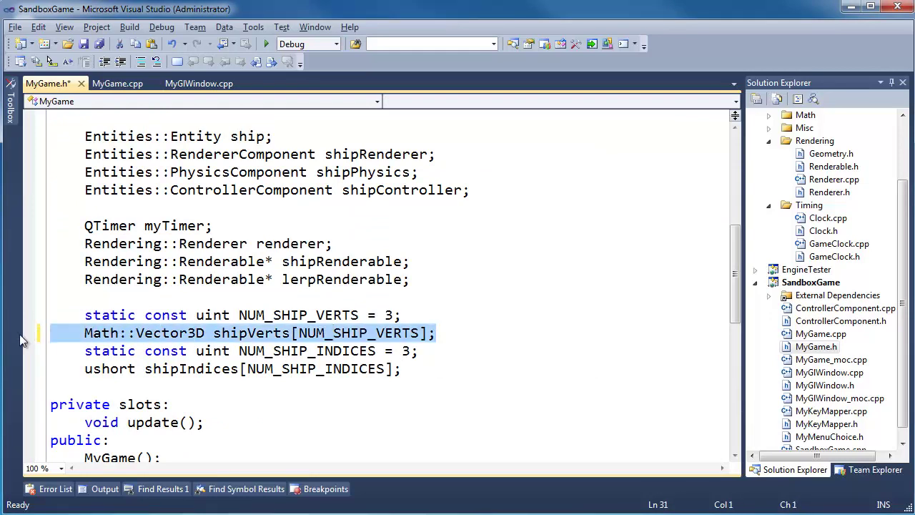
key("ctrl+v")
scroll(475, 388, "down", 1)
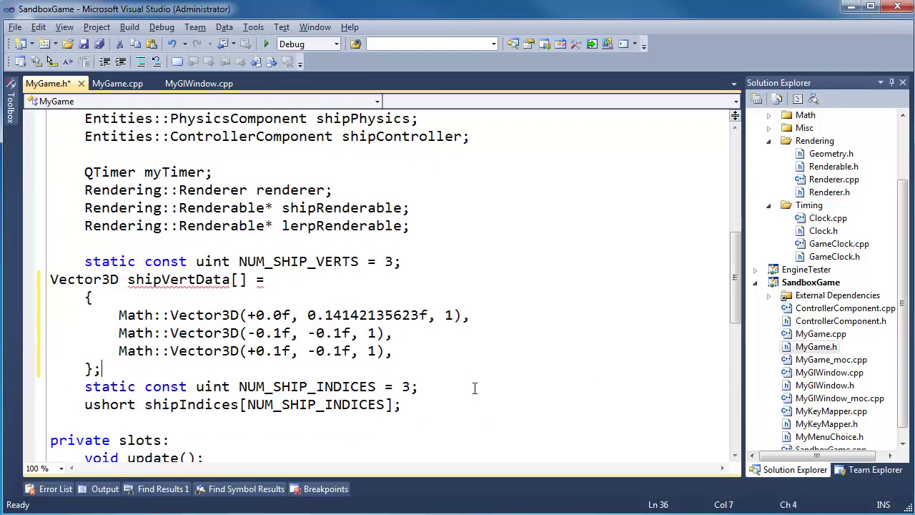
Step: Undo the paste, restoring the shipVerts[NUM_SHIP_VERTS] declaration
key("ctrl+Tab")
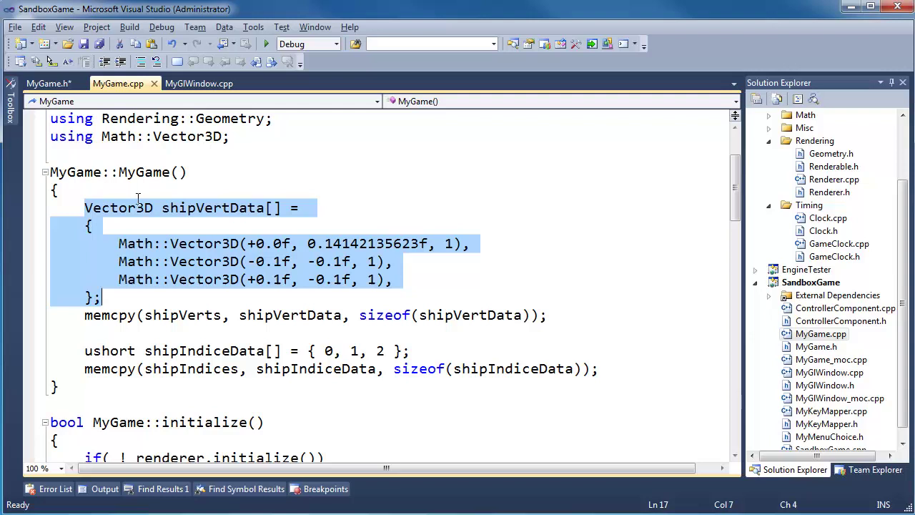
mouse_move(85, 208)
left_mouse_down()
mouse_move(104, 298)
mouse_move(387, 320)
left_mouse_up()
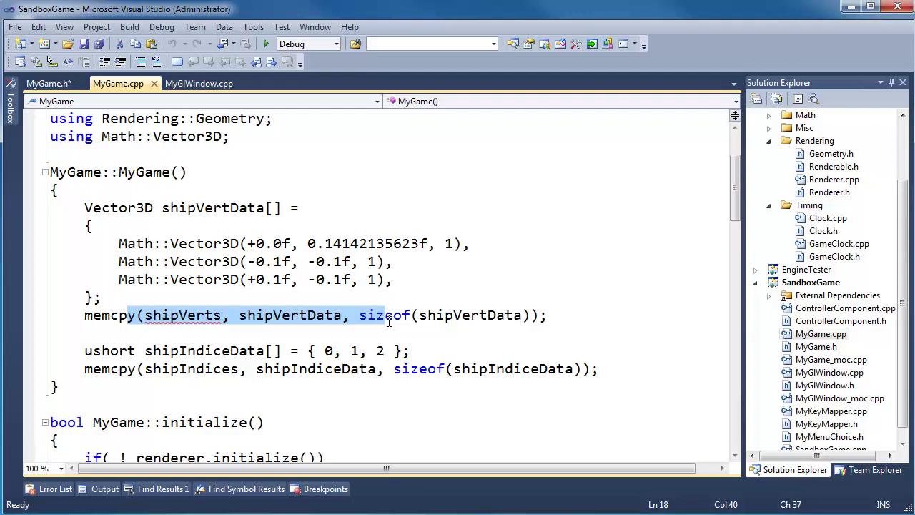
left_click(265, 192)
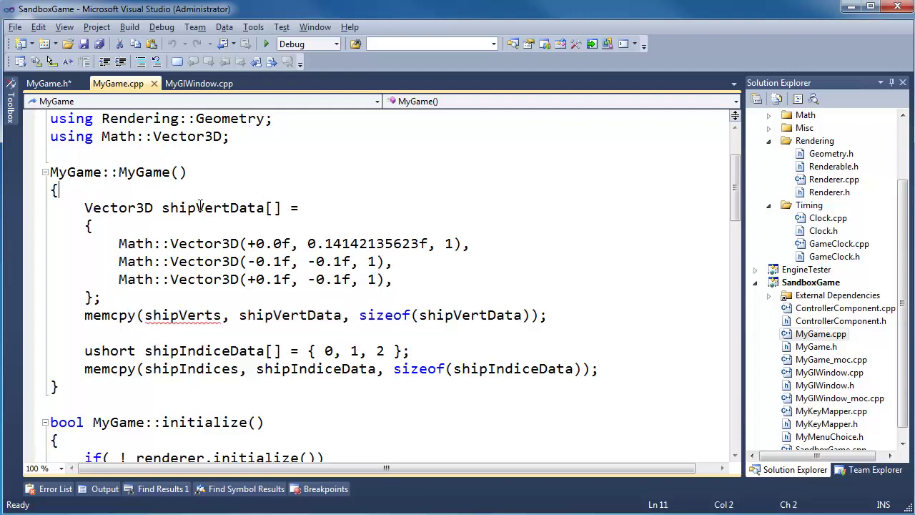
left_click(184, 282, "shift")
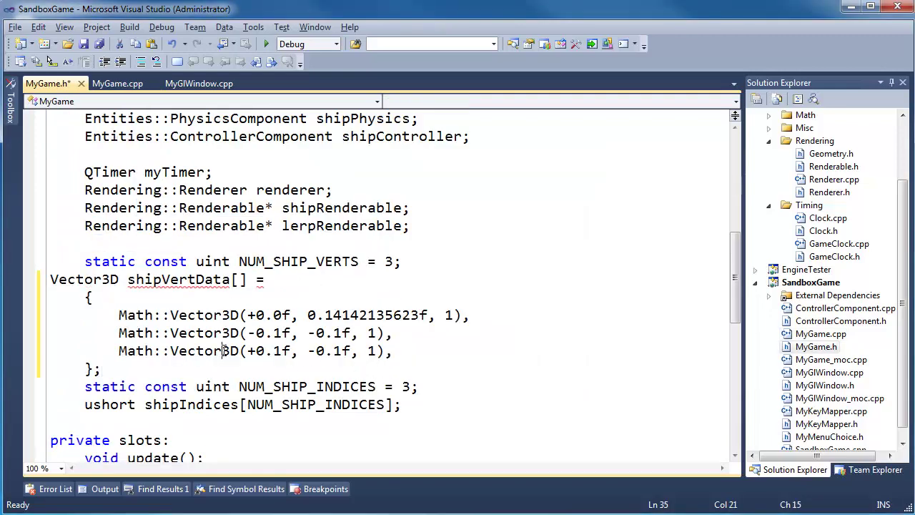
key("ctrl+z")
left_click(463, 268)
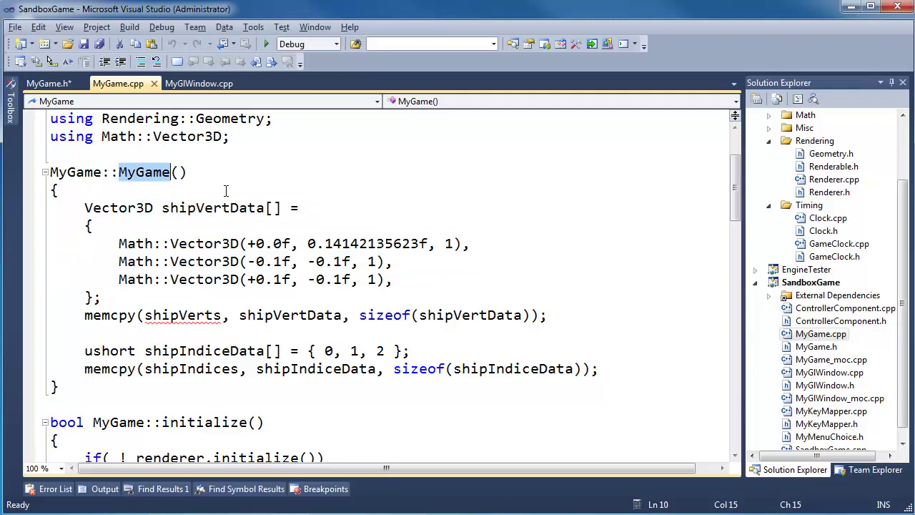
Step: Review the renderer, input and gameClock checks in MyGame::initialize()
key("ctrl+Tab")
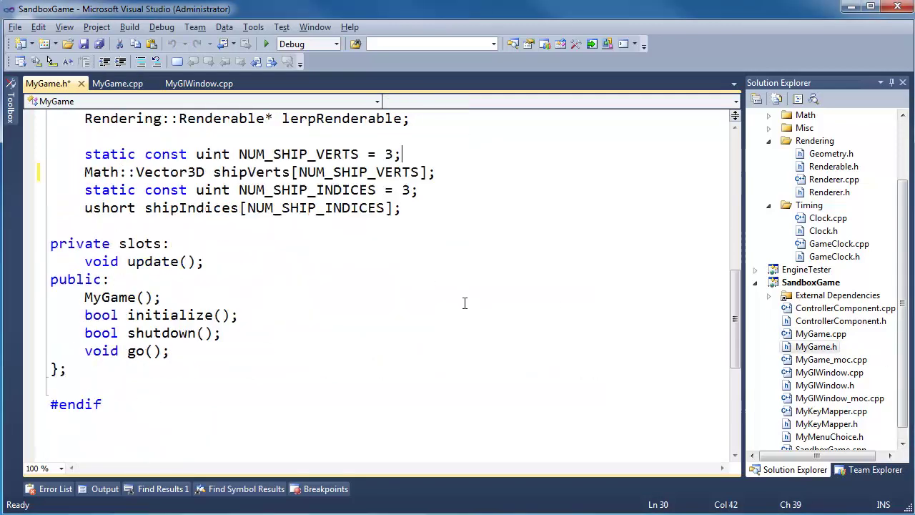
key("ctrl+Tab")
scroll(368, 300, "down", 2)
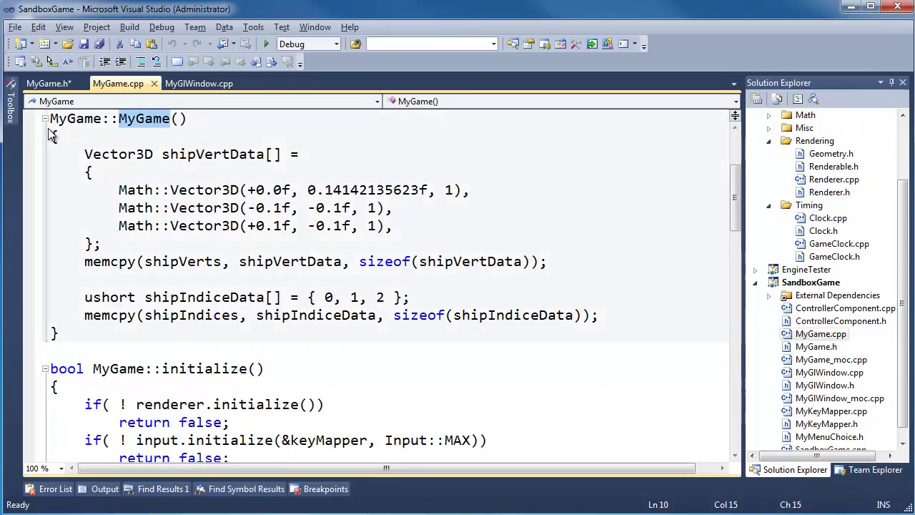
scroll(78, 368, "down", 3)
scroll(161, 311, "down", 2)
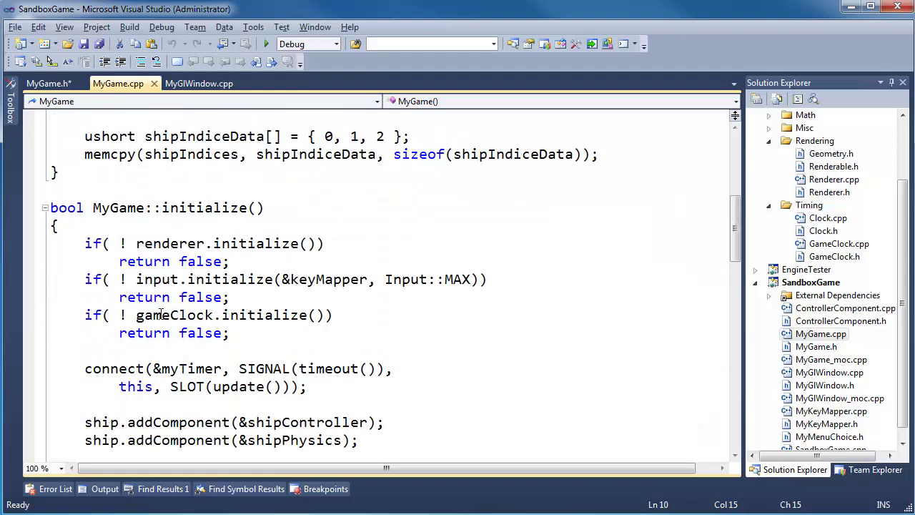
scroll(162, 315, "down", 3)
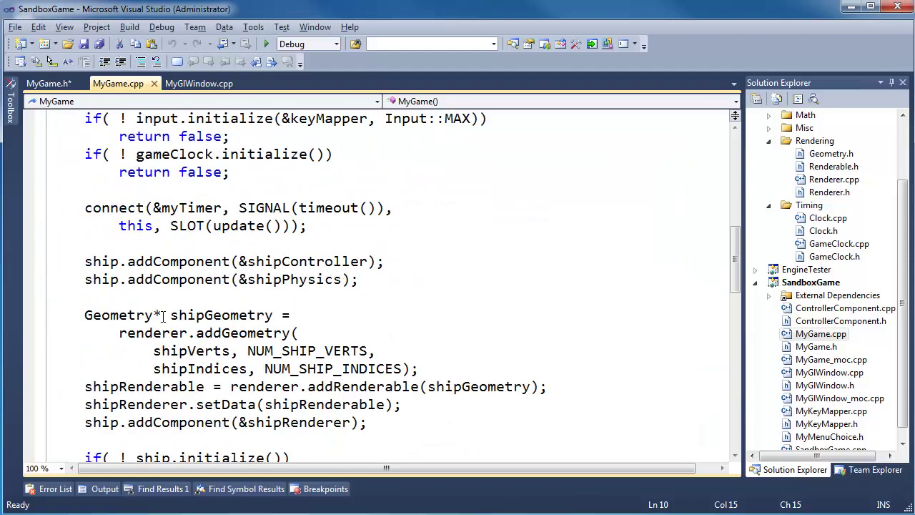
scroll(199, 286, "up", 2)
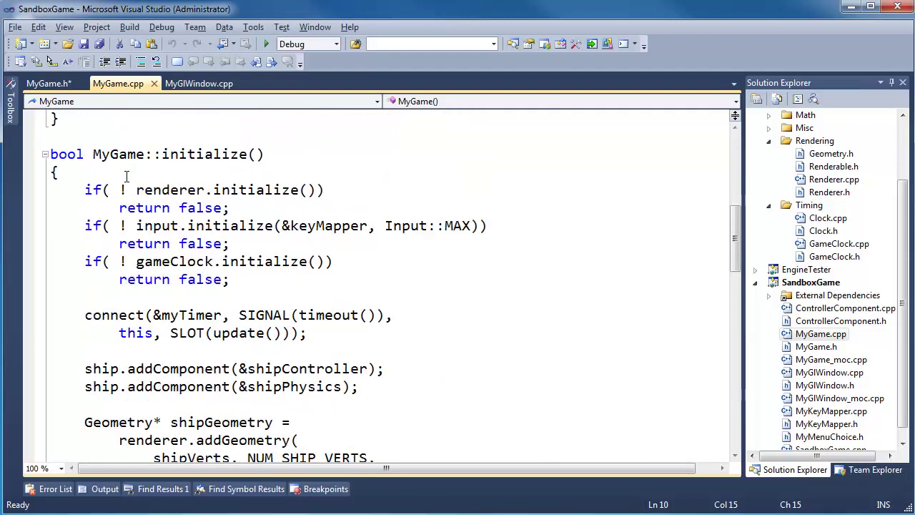
double_click(204, 155)
left_click(86, 190)
left_click_drag(84, 190, 229, 208)
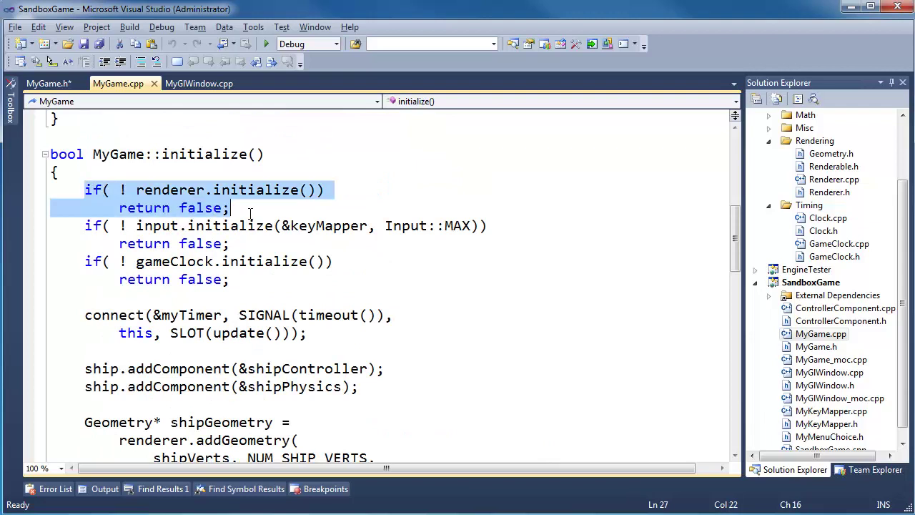
left_click(215, 225)
left_click_drag(84, 226, 236, 243)
left_click(257, 246)
mouse_move(84, 262)
left_mouse_down()
mouse_move(84, 297)
mouse_move(307, 333)
left_mouse_up()
left_click(270, 300)
left_click(354, 346)
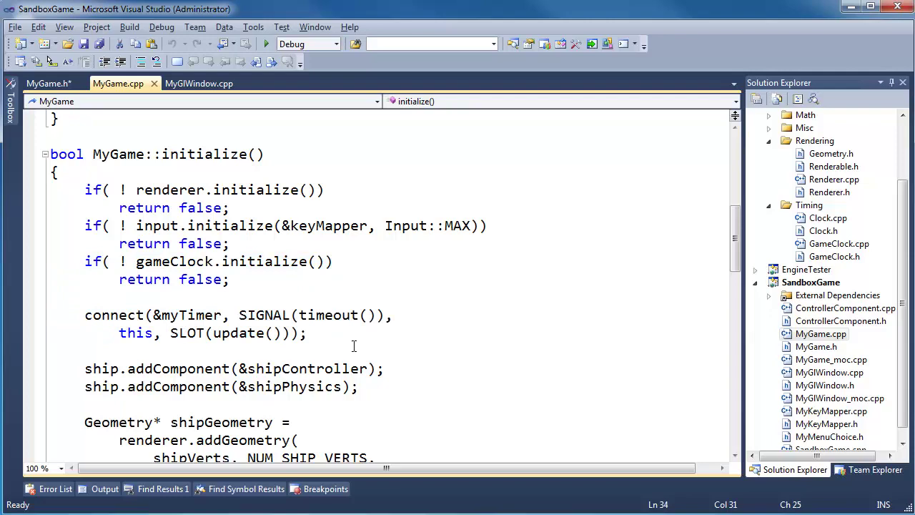
scroll(215, 357, "down", 2)
scroll(175, 342, "down", 1)
left_click_drag(84, 208, 231, 422)
key("ctrl+c")
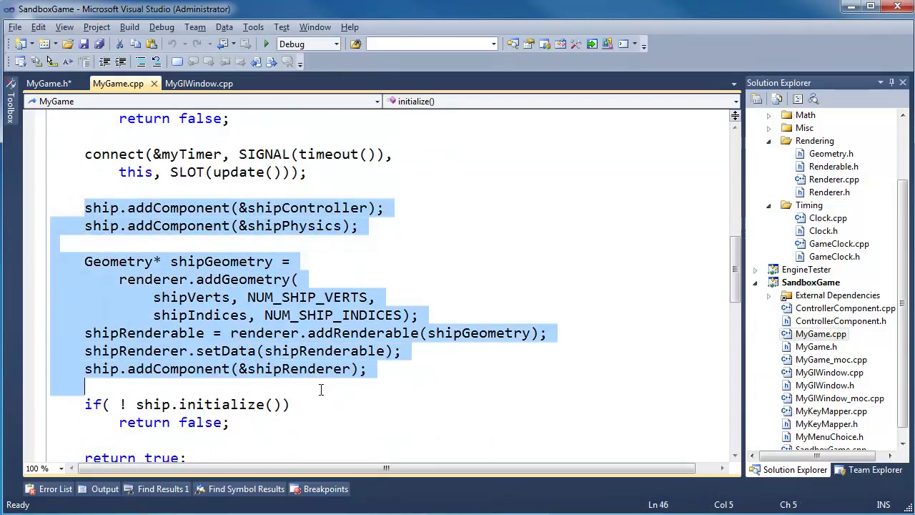
scroll(346, 372, "up", 2)
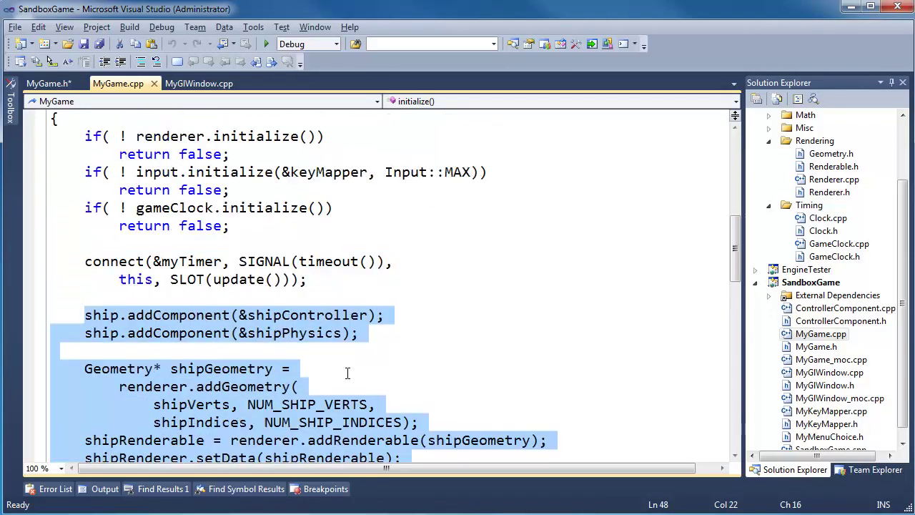
scroll(347, 373, "up", 1)
scroll(324, 319, "down", 2)
scroll(300, 379, "down", 1)
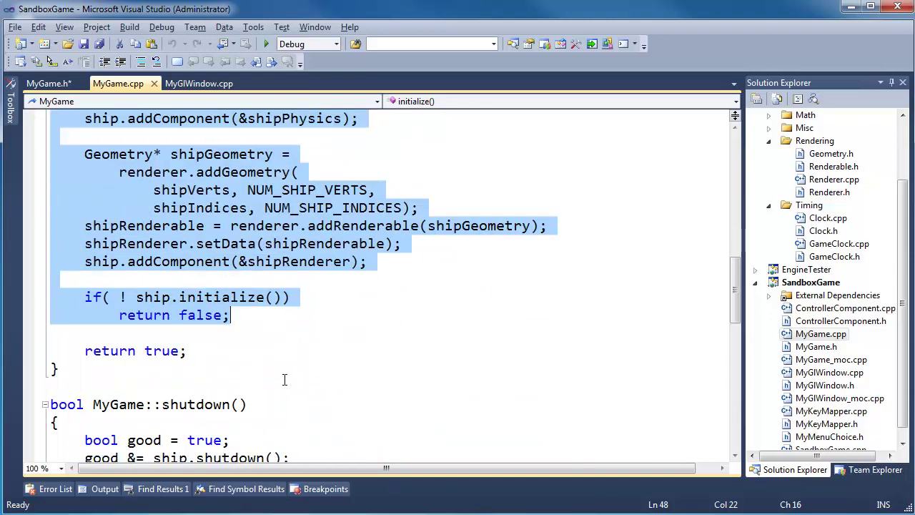
Step: Remove the ship setup code from ship.addComponent through return false
left_click(279, 385)
left_click_drag(229, 386, 50, 154)
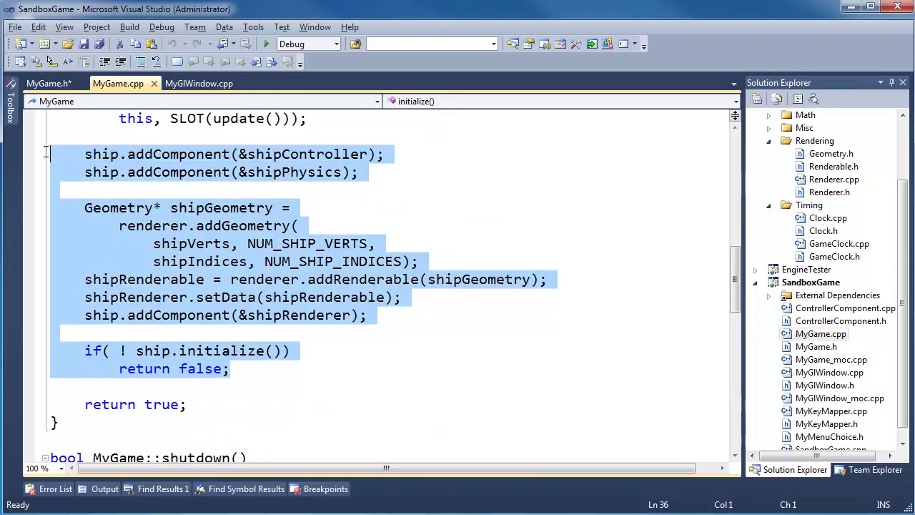
key("Delete")
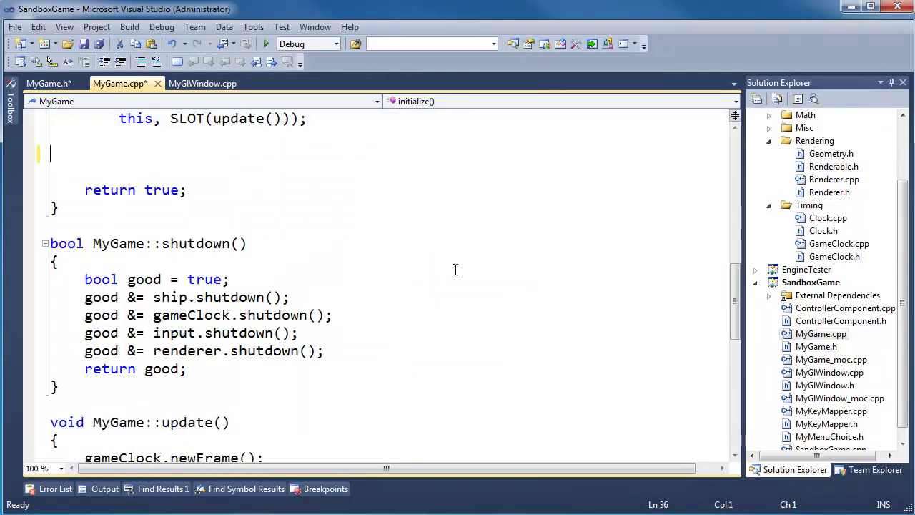
Step: Paste the ship setup code after go() under a new initializeShip() signature
left_click(123, 385)
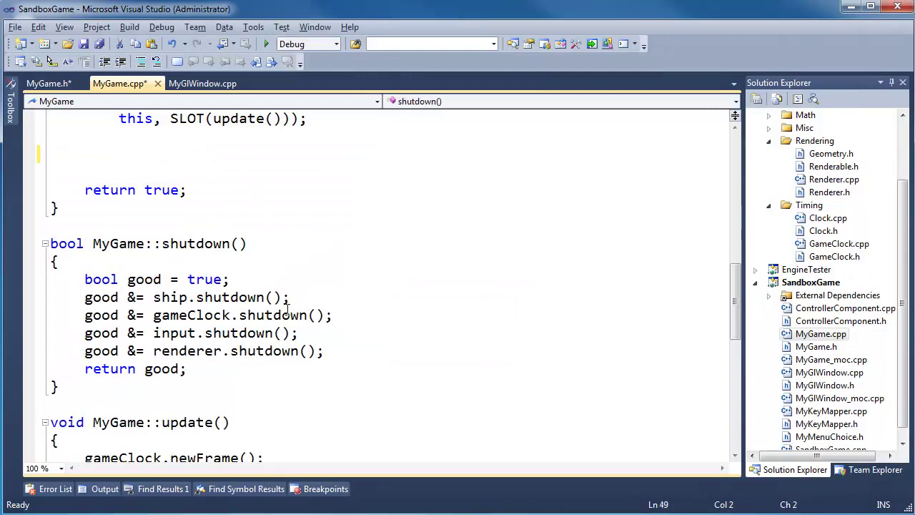
scroll(288, 309, "up", 4)
scroll(288, 309, "up", 4)
scroll(288, 309, "up", 4)
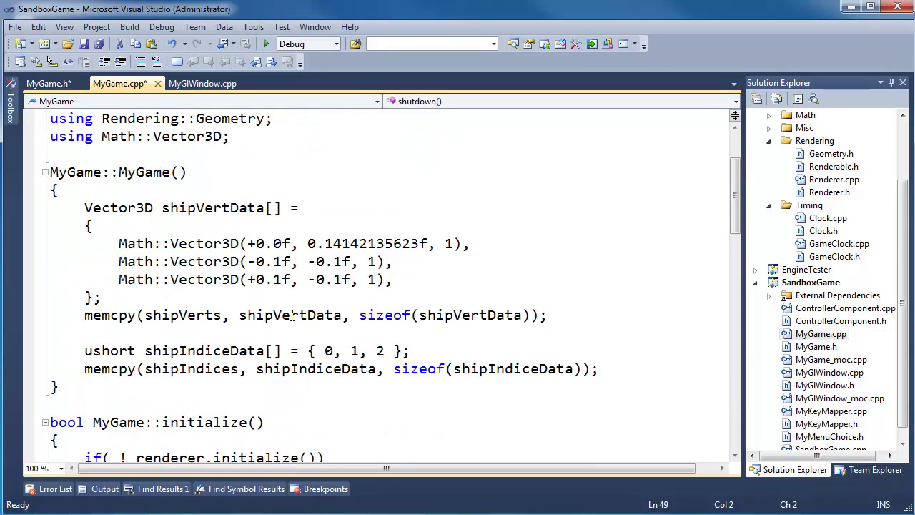
scroll(292, 315, "down", 5)
scroll(292, 315, "down", 3)
scroll(291, 316, "down", 4)
scroll(291, 315, "down", 4)
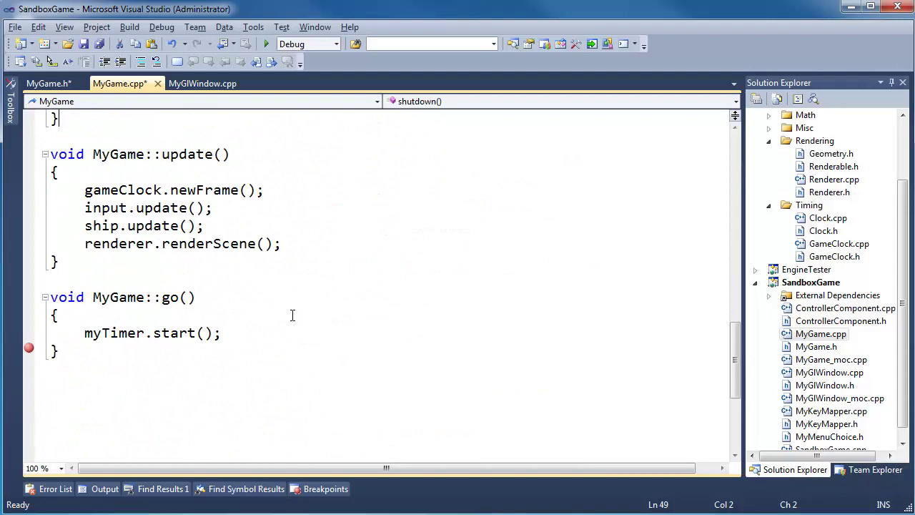
left_click(119, 367)
key("Return")
key("Return")
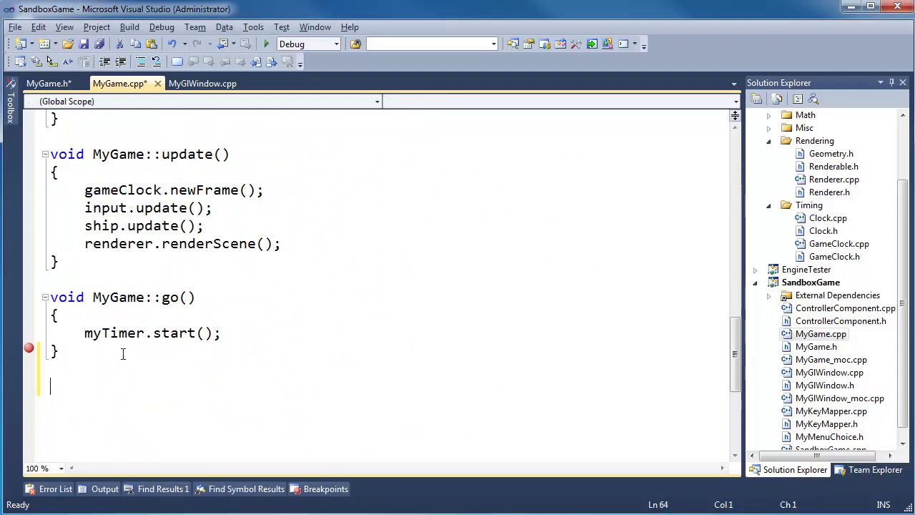
key("ctrl+v")
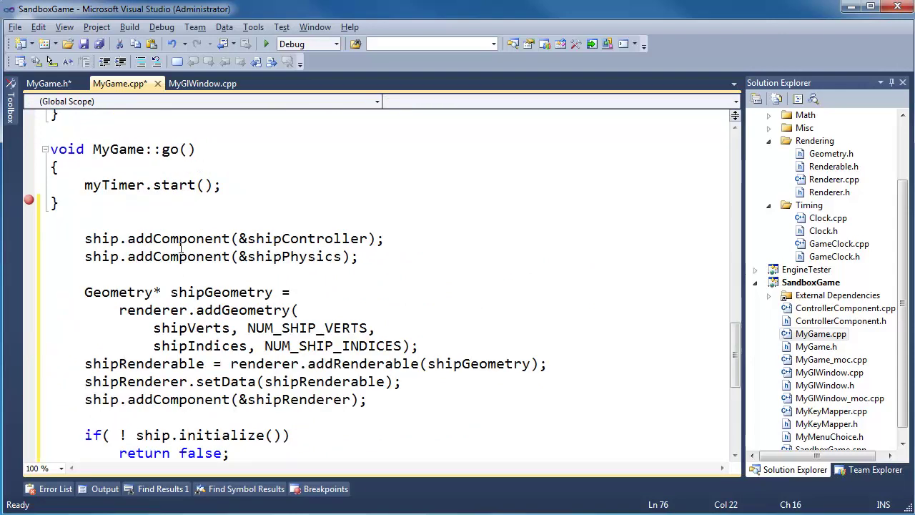
left_click(159, 215)
key("Return")
type("bool")
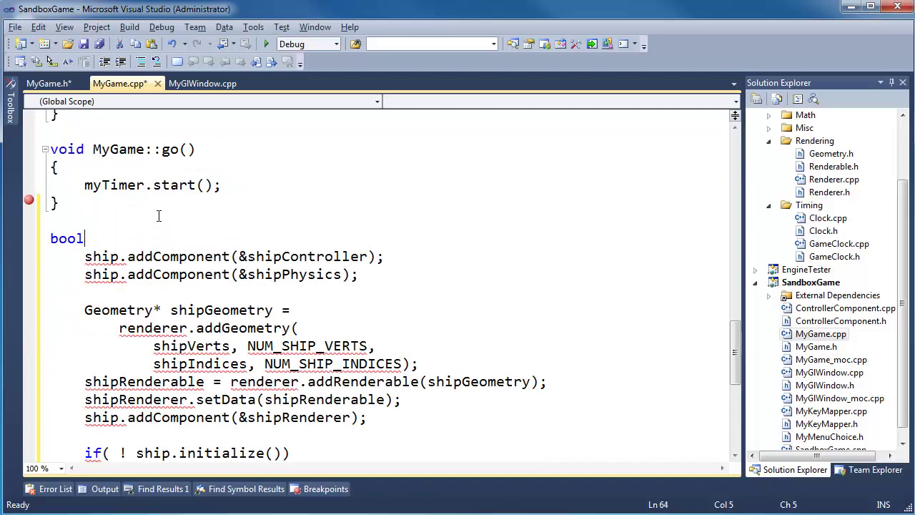
type(" MyGame::")
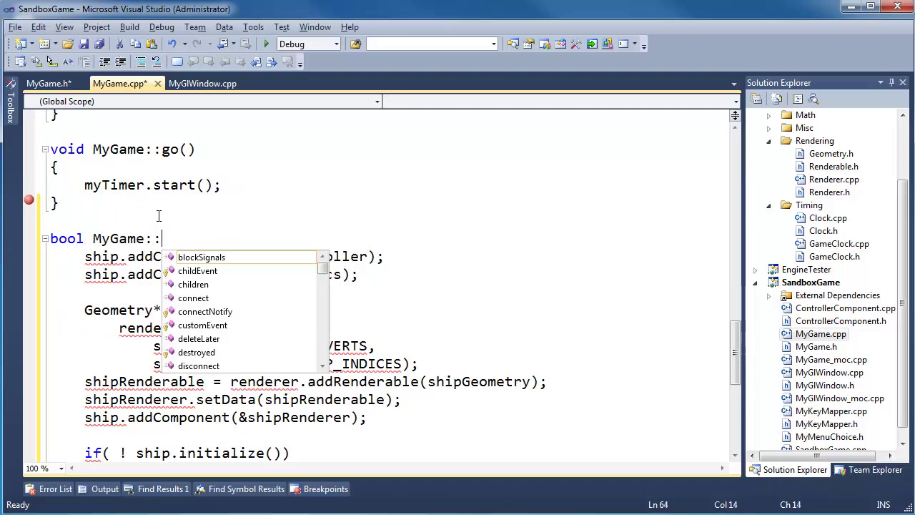
type("initializeShip")
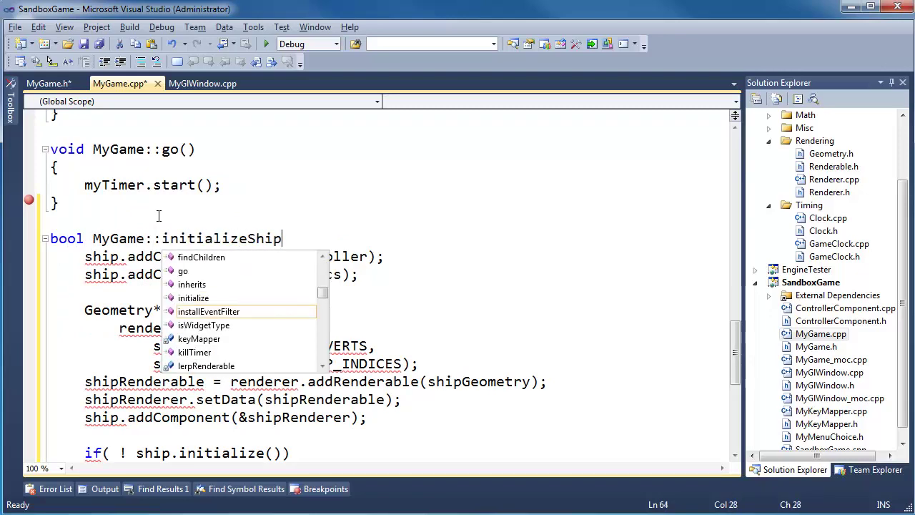
type("()")
key("Return")
type("{")
scroll(158, 215, "down", 3)
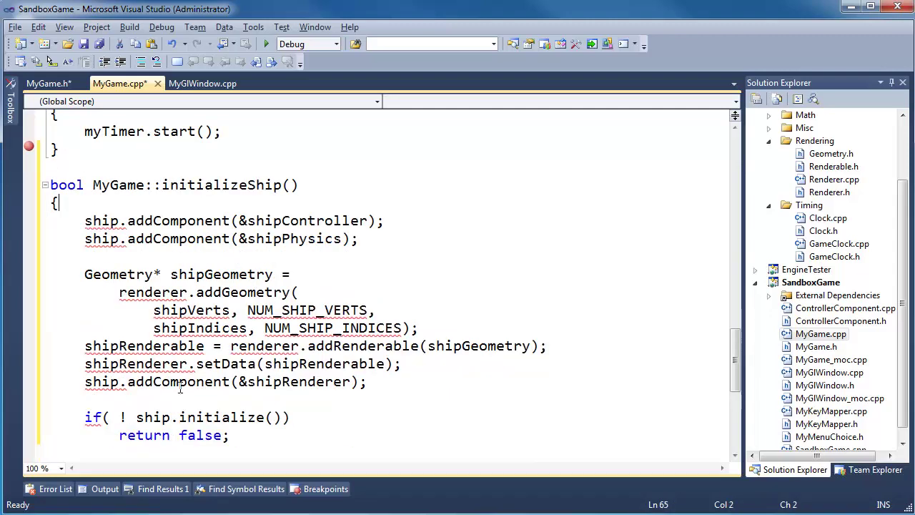
scroll(157, 286, "down", 3)
Step: Close initializeShip() and turn the final check into 'return ship.initialize();'
left_click(152, 410)
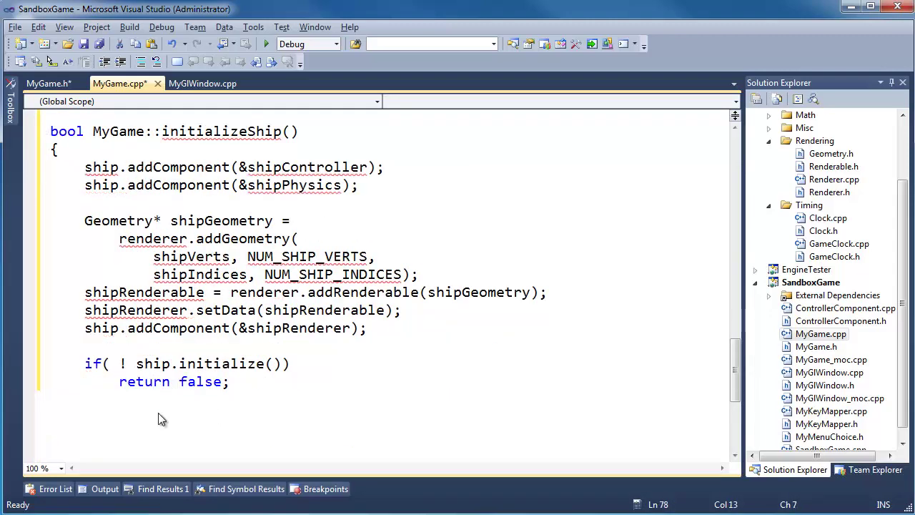
key("End")
key("Return")
key("Return")
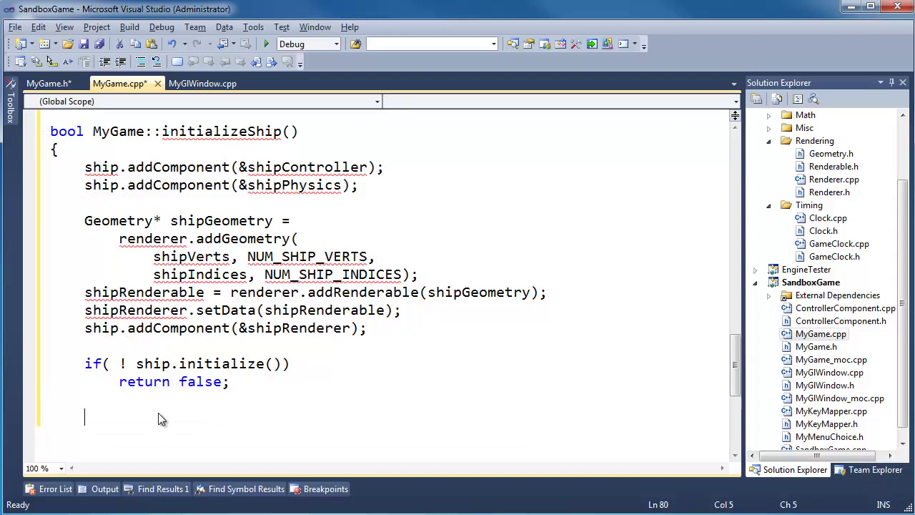
type("}")
key("Up")
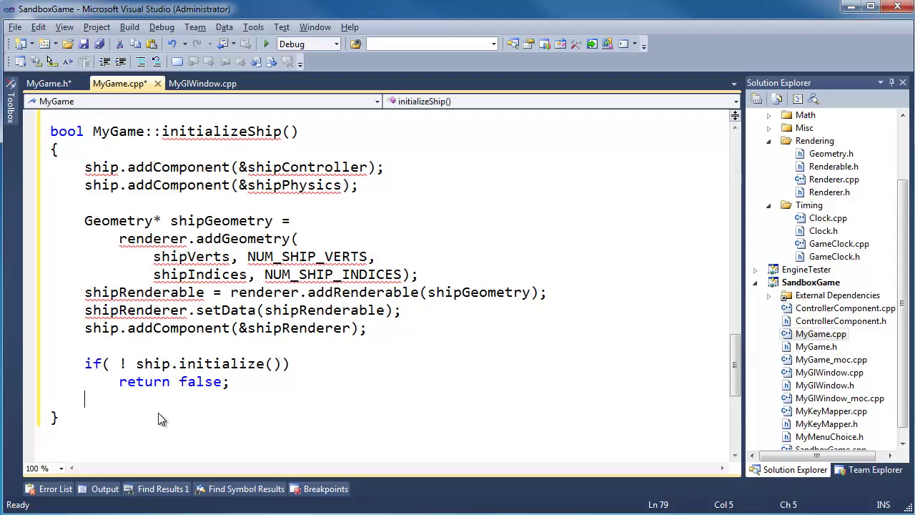
key("Down")
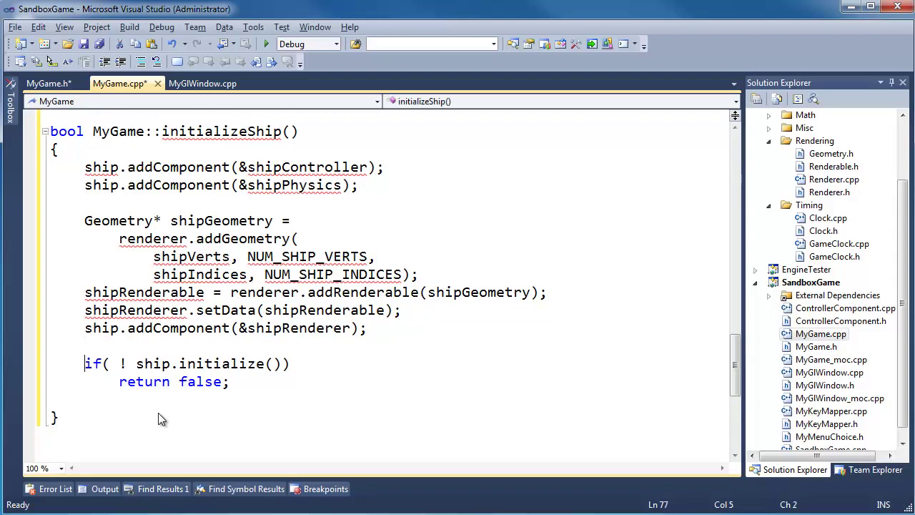
key("shift+Right")
key("shift+Right")
key("shift+Right")
type("return")
key("Down")
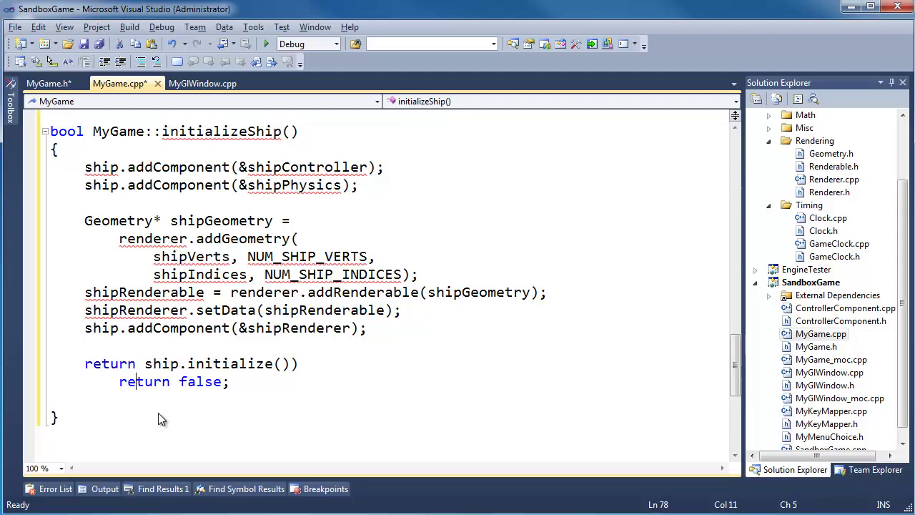
key("shift+Down")
key("shift+Down")
key("Delete")
key("Up")
key("End")
key("BackSpace")
type(";")
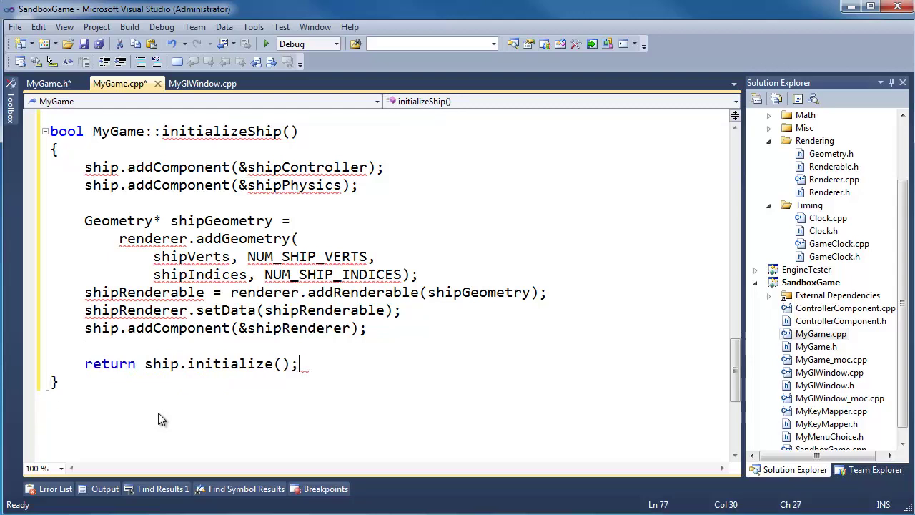
Step: Select the initializeShip() signature line for copying
left_click(260, 130)
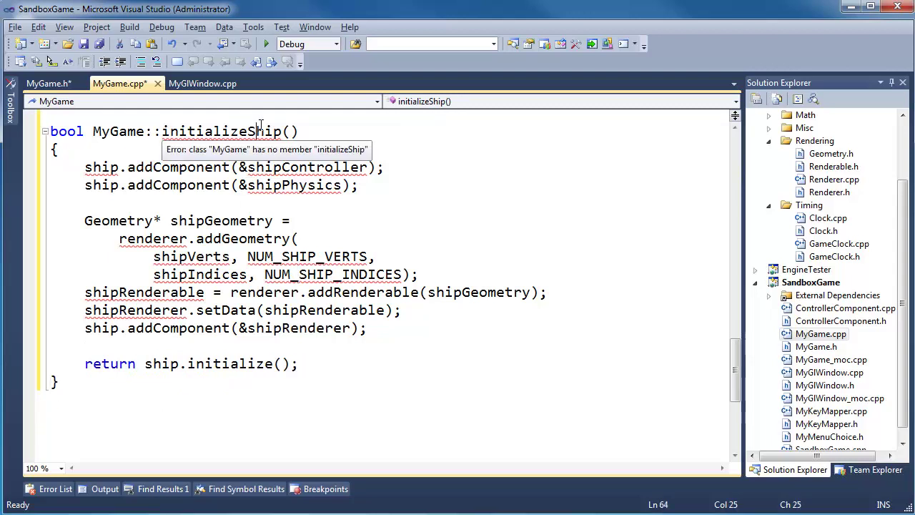
key("Home")
key("shift+End")
key("ctrl+c")
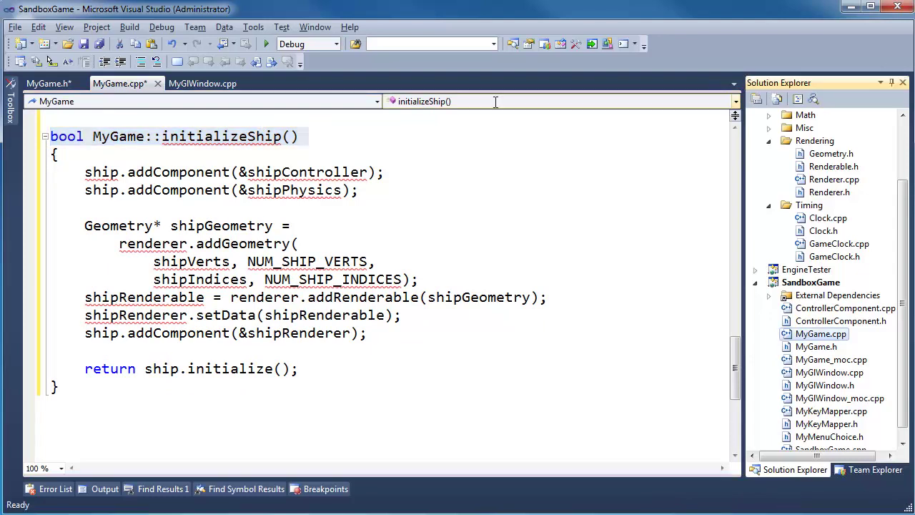
Step: Add an indented 'bool initializeShip();' above private slots in MyGame.h and save
double_click(815, 347)
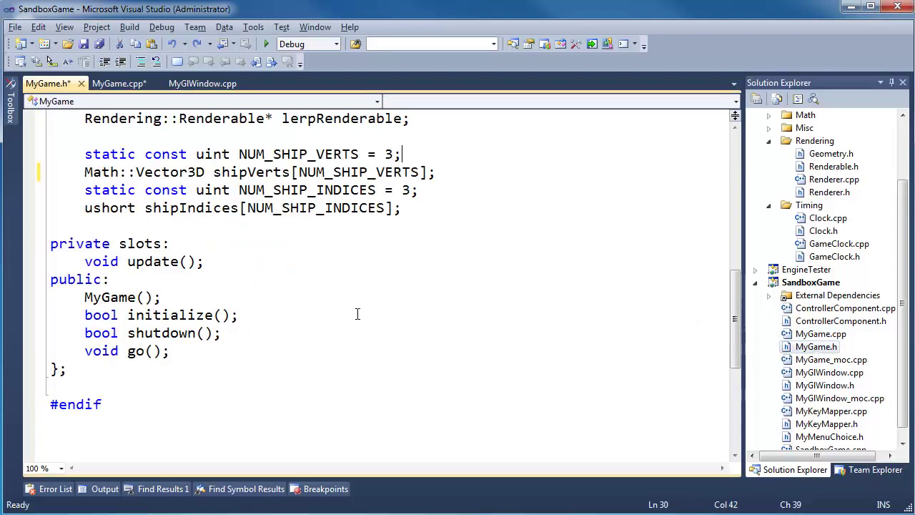
scroll(230, 277, "up", 1)
left_click(222, 293)
key("Home")
key("ctrl+v")
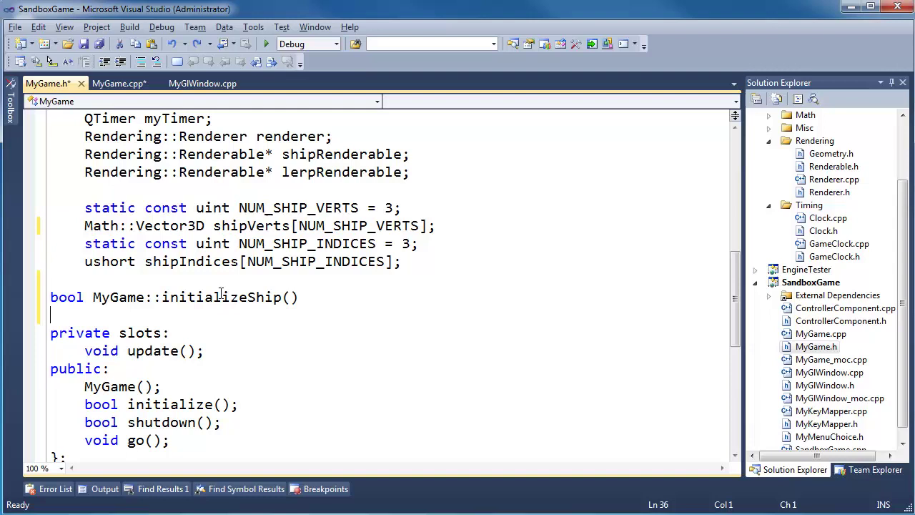
key("Tab")
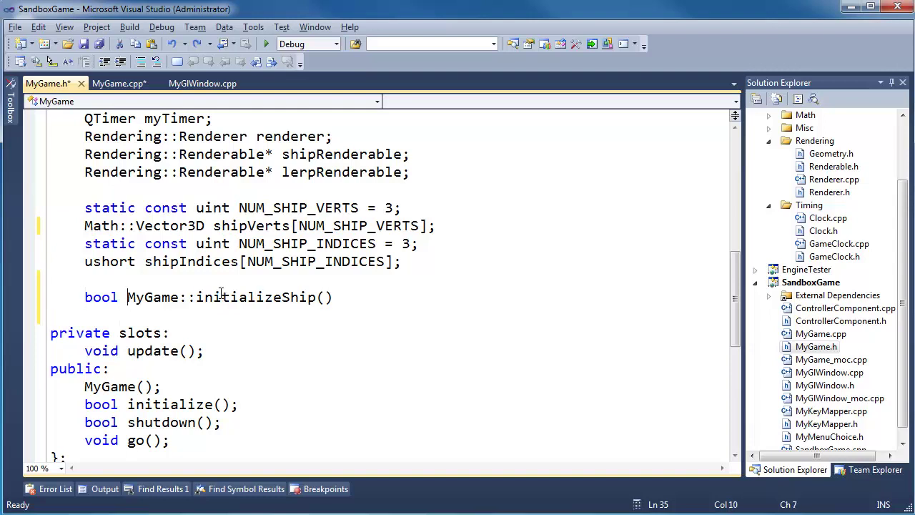
key("ctrl+Delete")
key("ctrl+Delete")
key("End")
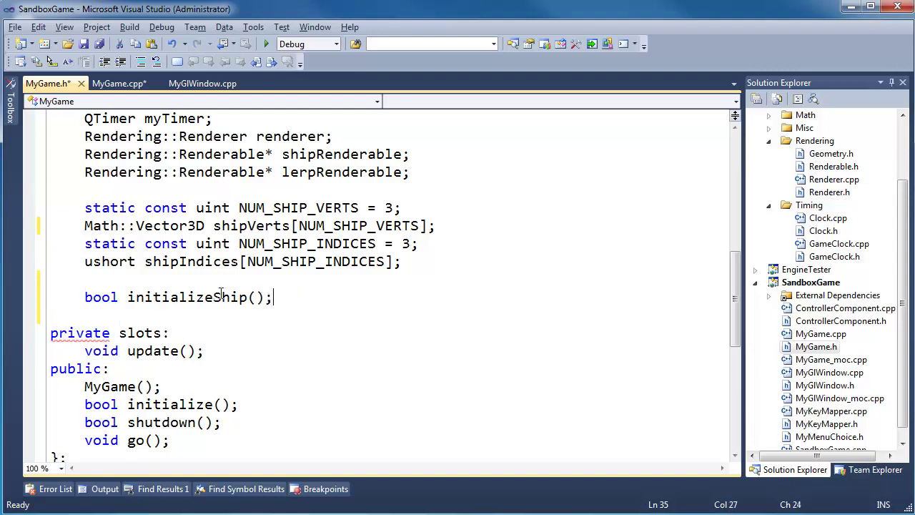
key("ctrl+s")
key("ctrl+Tab")
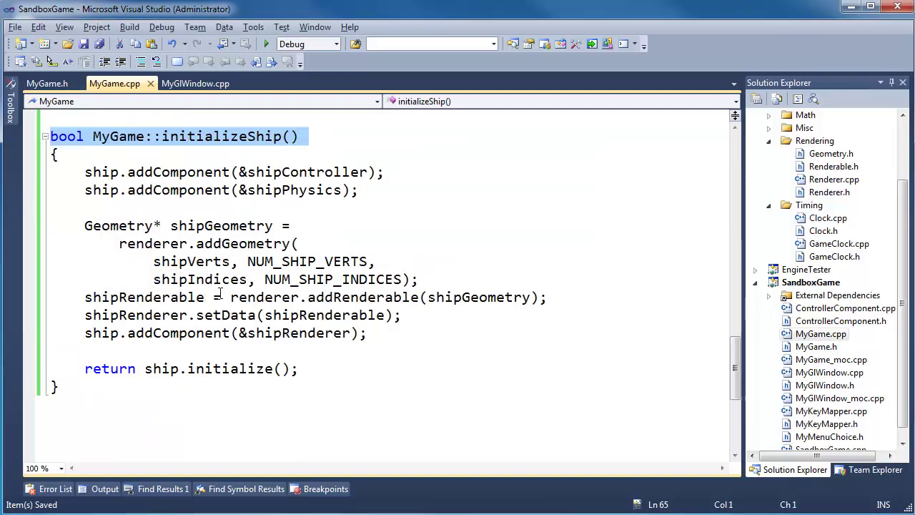
left_click(253, 284)
scroll(247, 293, "up", 3)
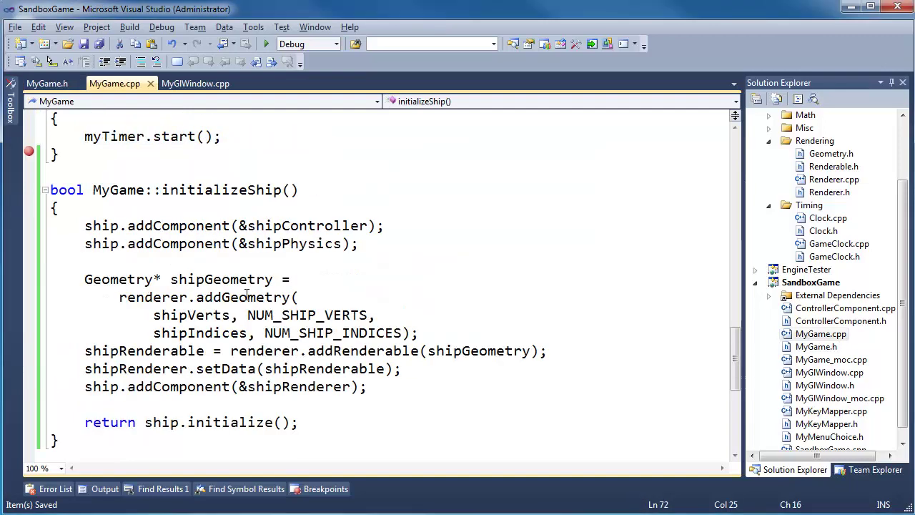
scroll(247, 295, "up", 3)
scroll(246, 295, "up", 3)
scroll(246, 294, "up", 3)
scroll(247, 295, "up", 2)
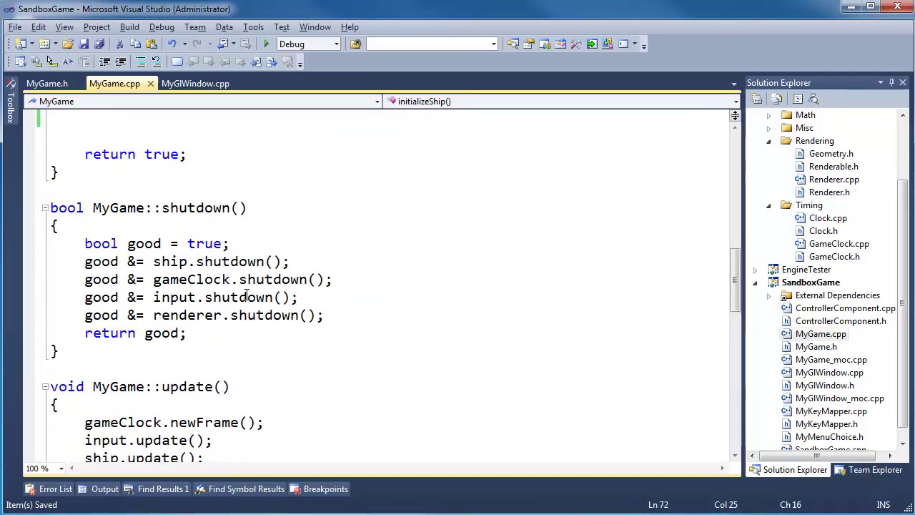
scroll(247, 294, "up", 3)
scroll(247, 294, "up", 3)
Step: Add 'if( ! ship.initialize()) return false;' after gameClock and delete blank lines below connect
left_click(255, 242)
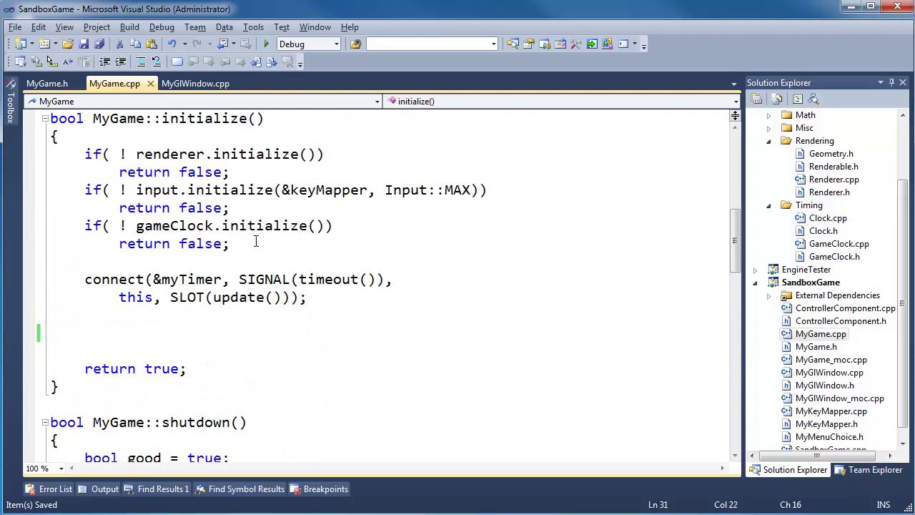
key("Return")
type("if(")
key("BackSpace")
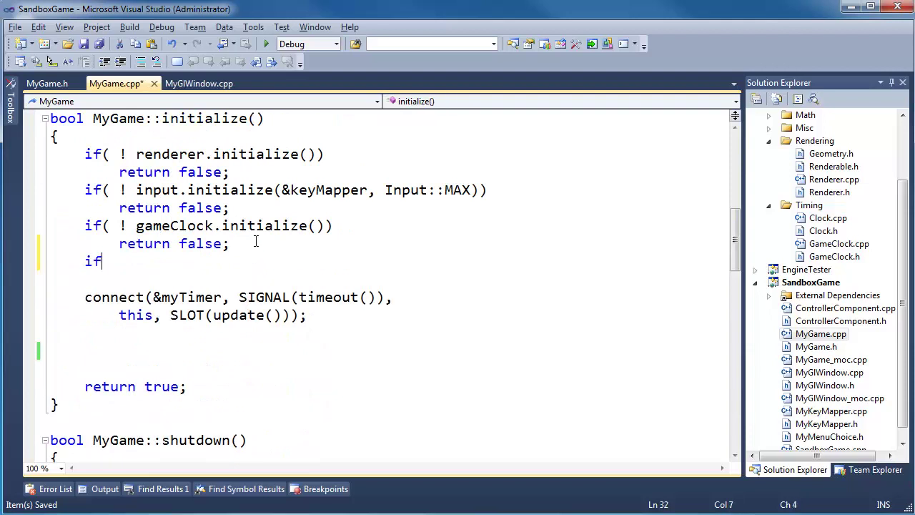
type("! ship.")
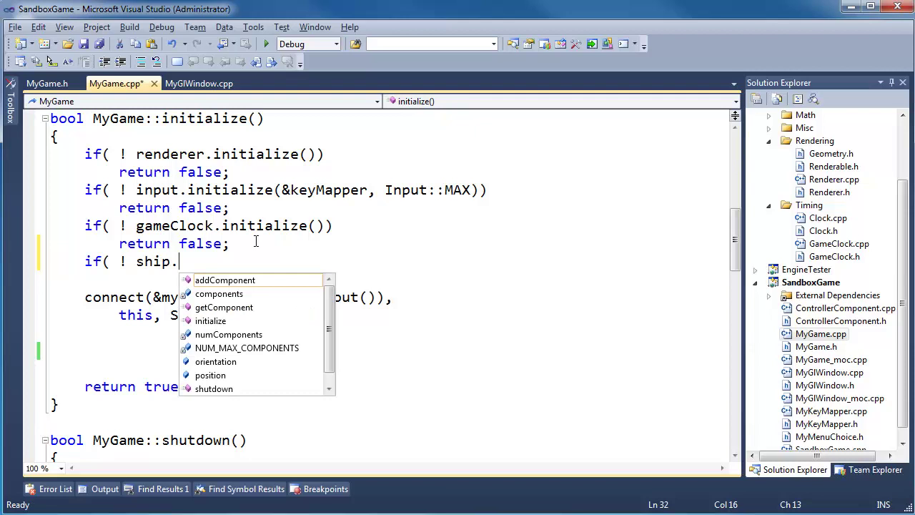
type("ini")
key("Tab")
type("())")
key("Return")
type("return")
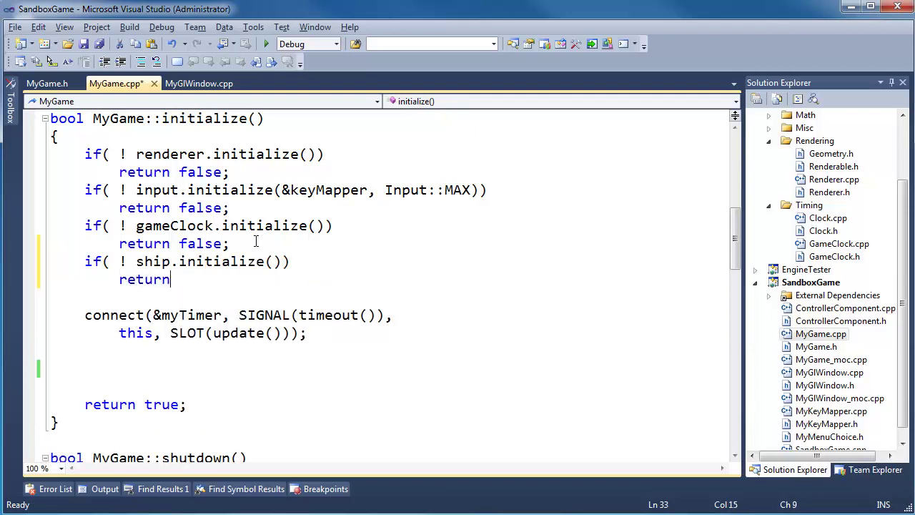
type(" false;")
left_click(152, 355)
key("ctrl+l")
key("ctrl+l")
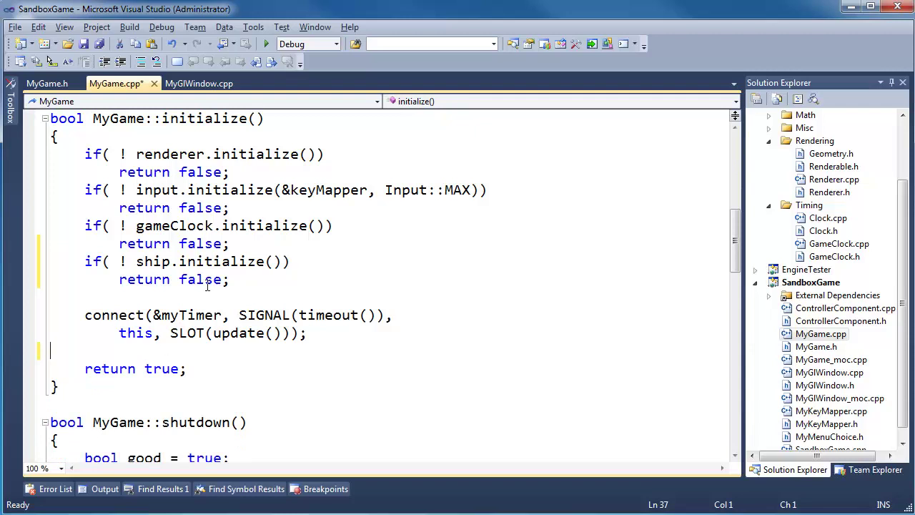
scroll(207, 284, "down", 2)
left_click(155, 117)
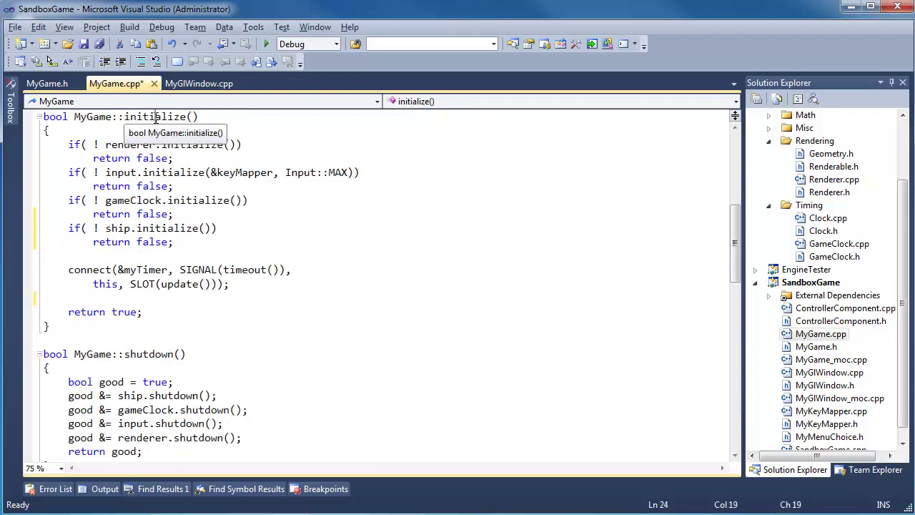
double_click(155, 116)
double_click(172, 354)
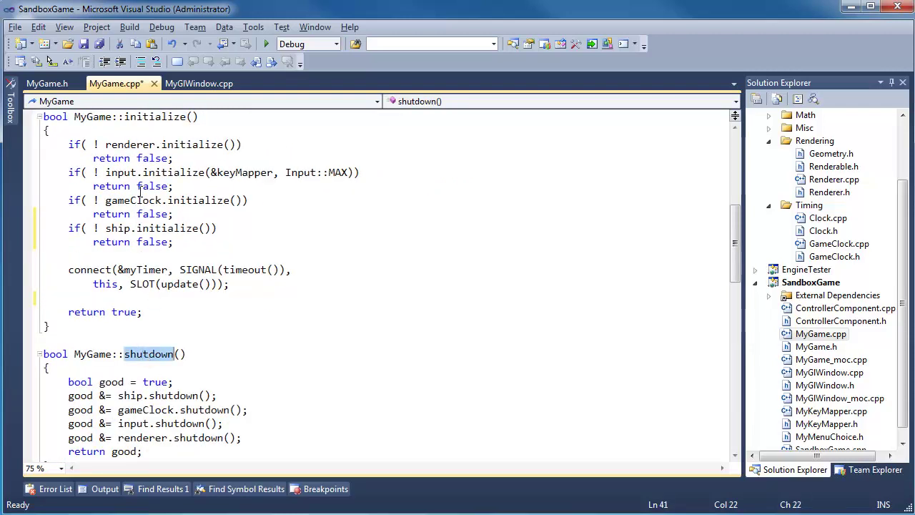
double_click(132, 145)
double_click(120, 172)
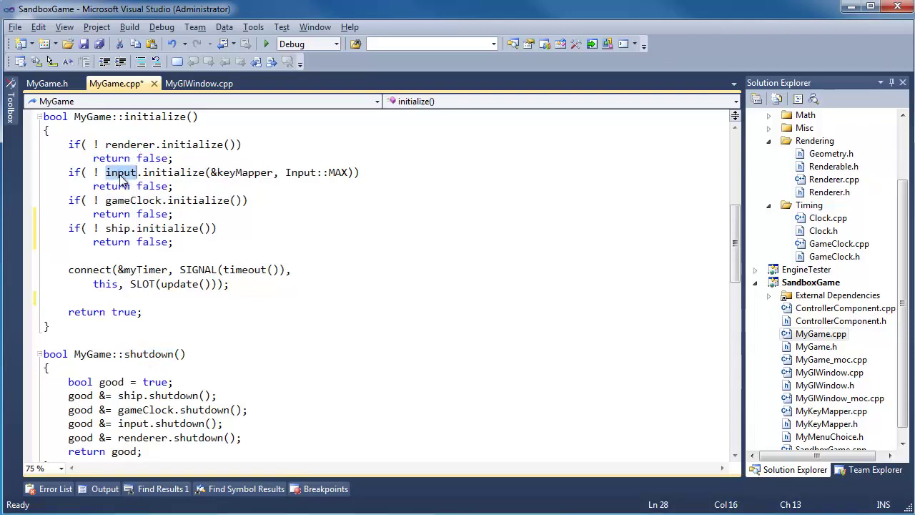
double_click(136, 200)
double_click(117, 228)
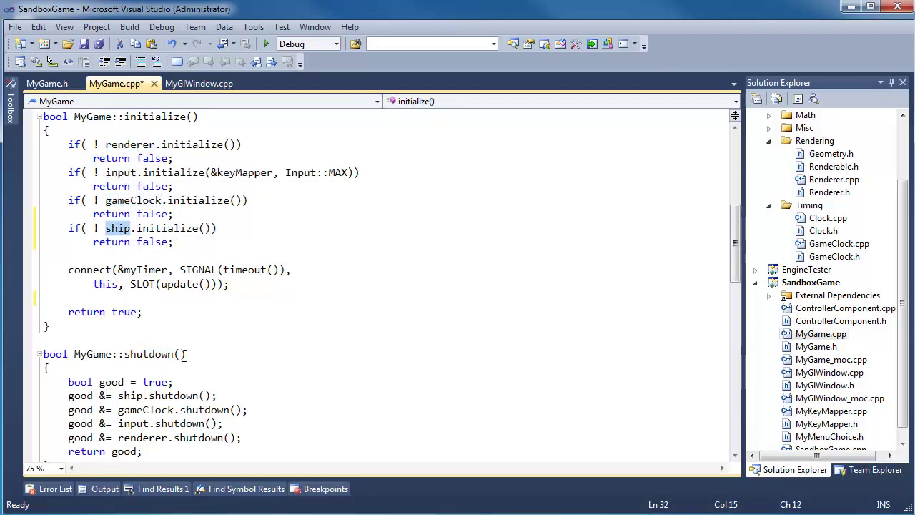
double_click(135, 395)
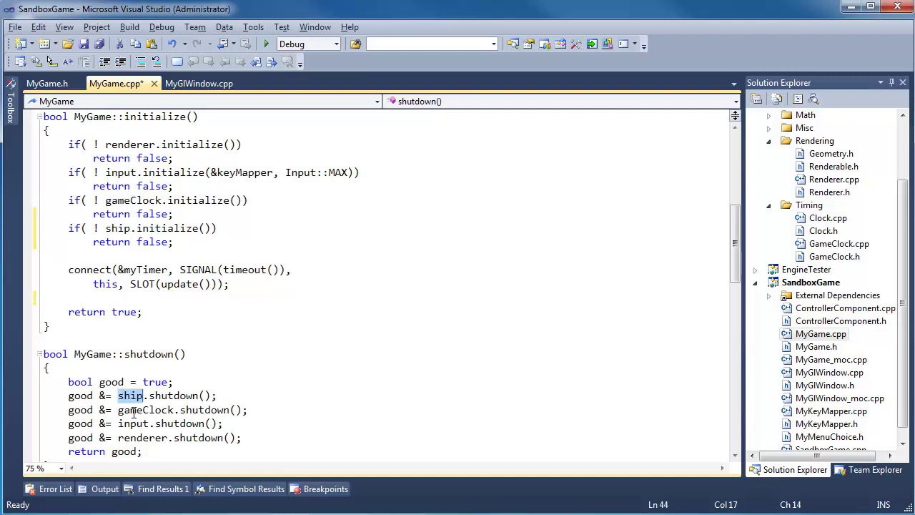
double_click(143, 409)
left_click(140, 423)
double_click(140, 423)
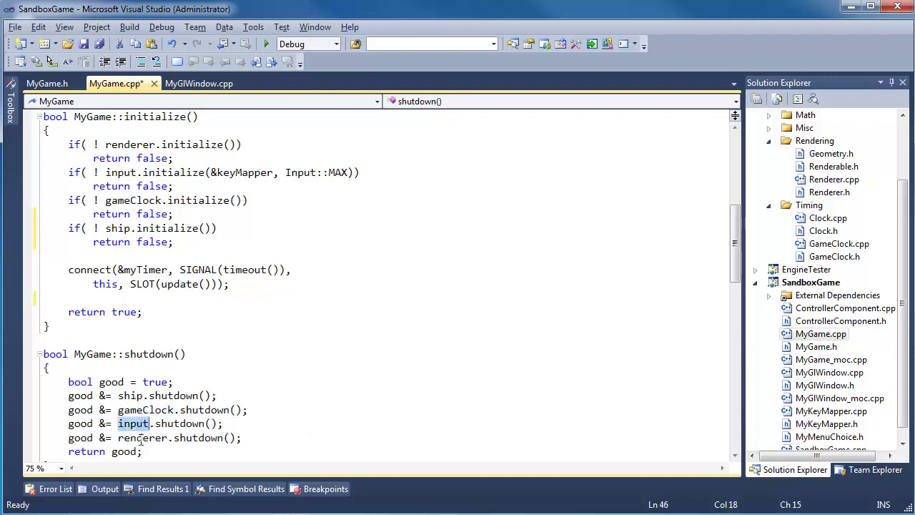
left_click_drag(57, 148, 318, 394)
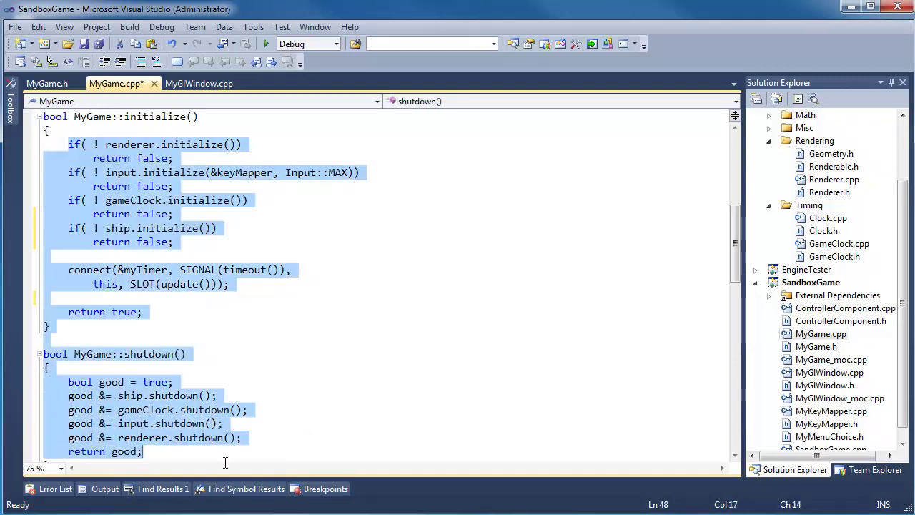
left_click(318, 392)
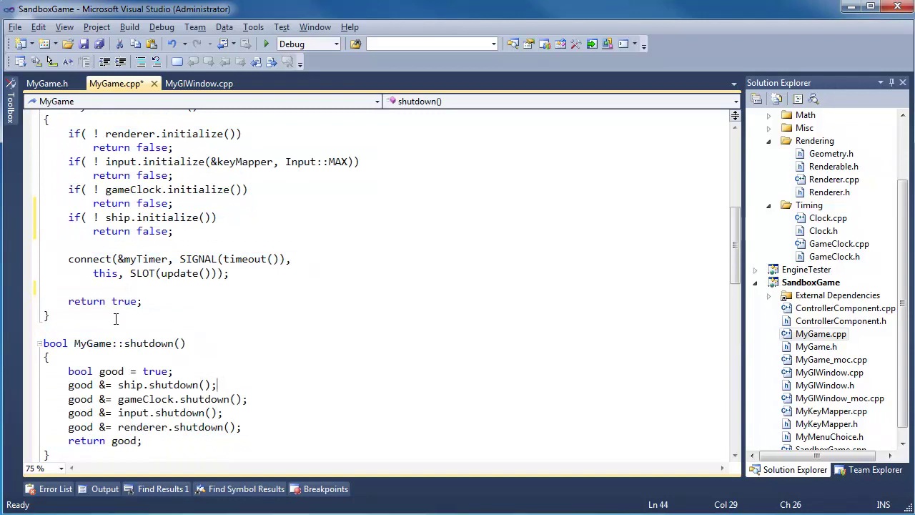
left_click_drag(50, 356, 138, 428)
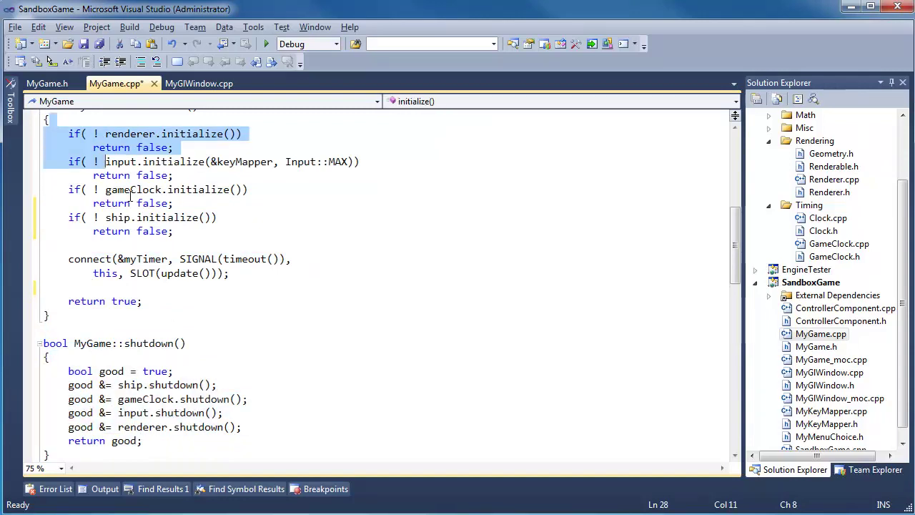
left_click(131, 193)
left_click_drag(45, 119, 174, 239)
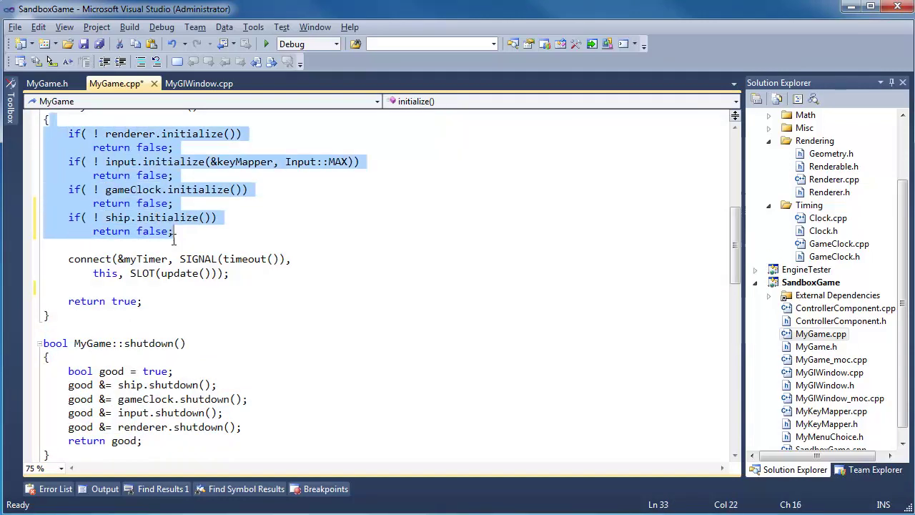
left_click_drag(69, 371, 148, 438)
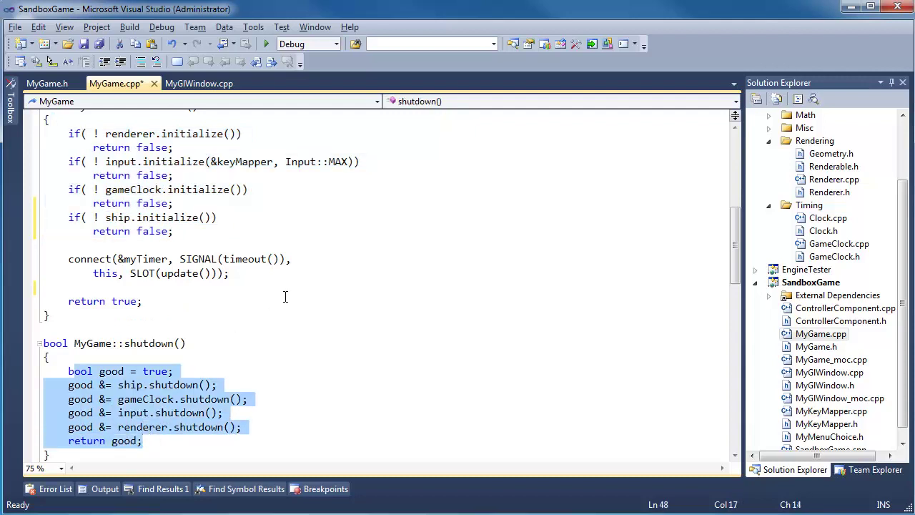
left_click(142, 301)
mouse_move(88, 259)
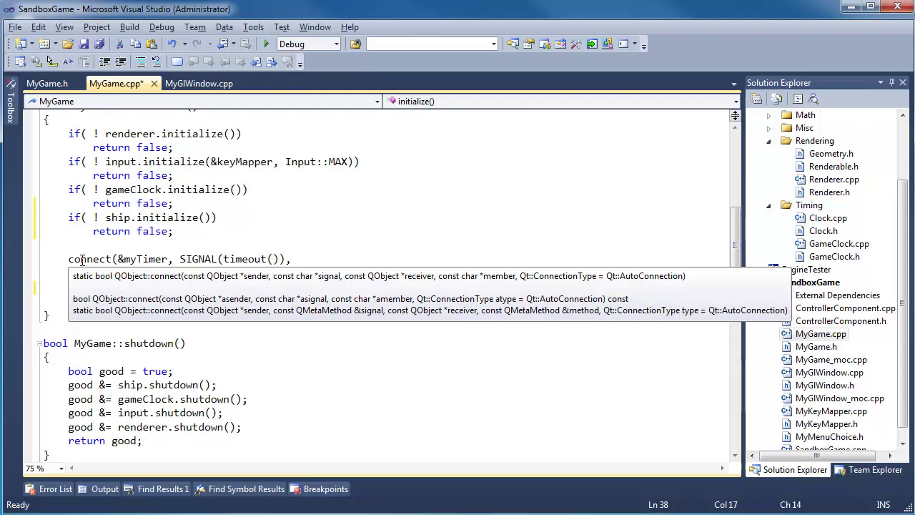
Step: Wrap the timeout/update connect call in 'if( ! ... ) return false;'
double_click(245, 259)
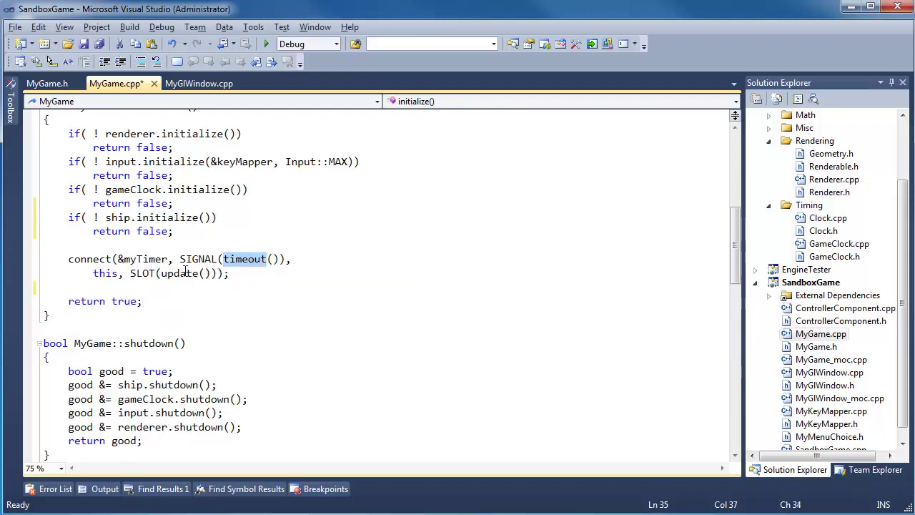
double_click(184, 273)
left_click(70, 258)
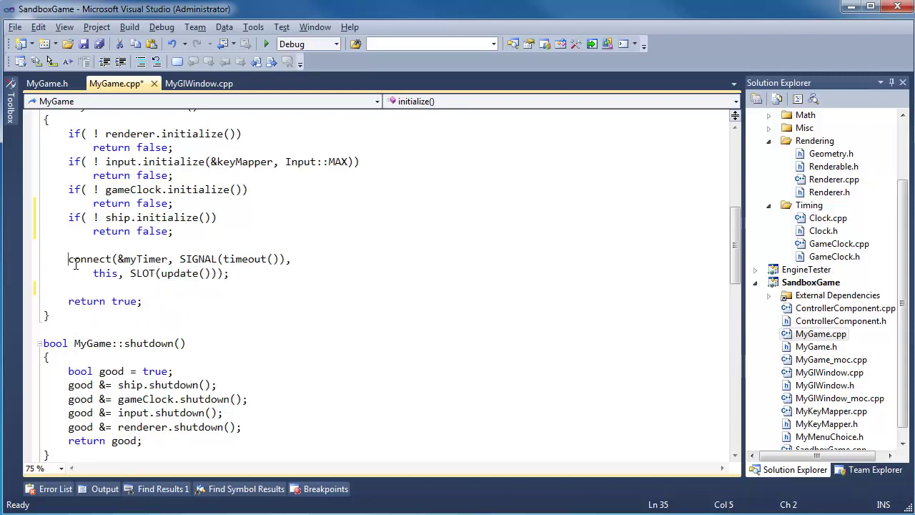
type("if( !")
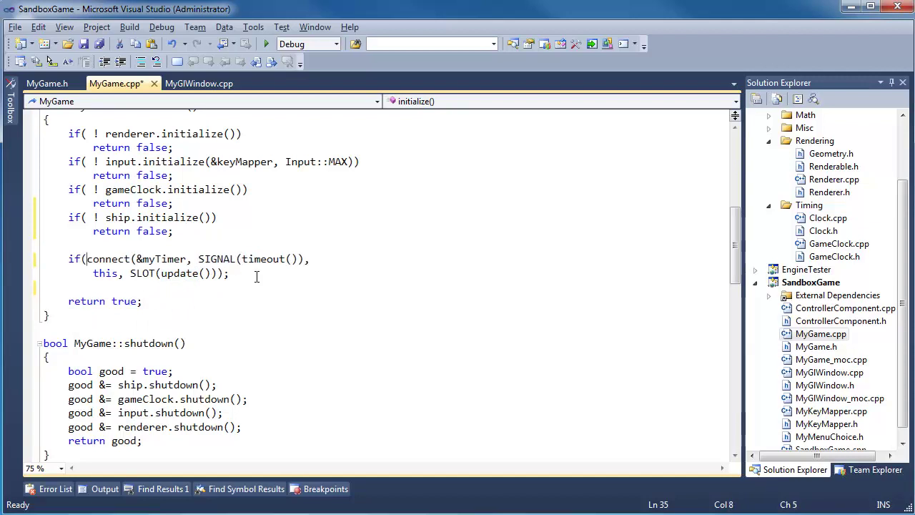
key("End")
key("Down")
key("BackSpace")
type(")")
key("Return")
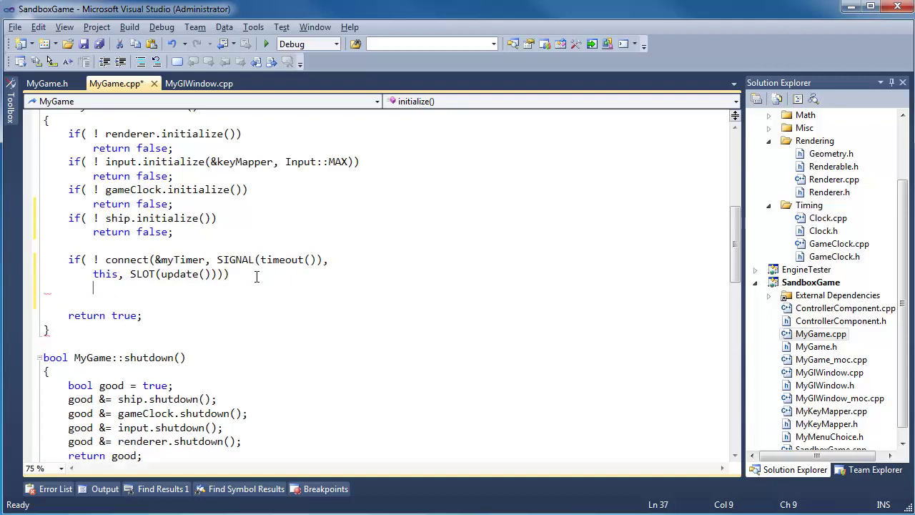
type("return fa")
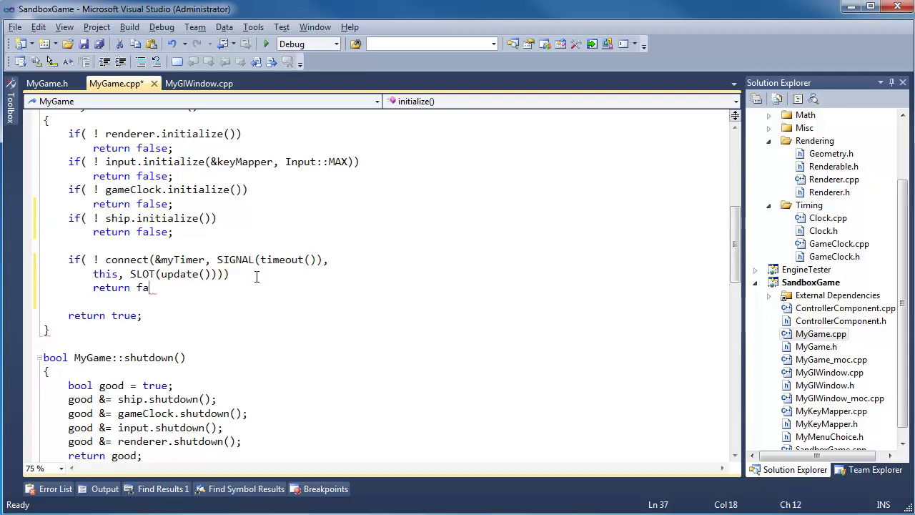
type("lse;")
Step: Move the connect arguments onto their own indented lines and save MyGame.cpp
key("Up")
key("Left")
key("Return")
key("shift+Down")
key("shift+Down")
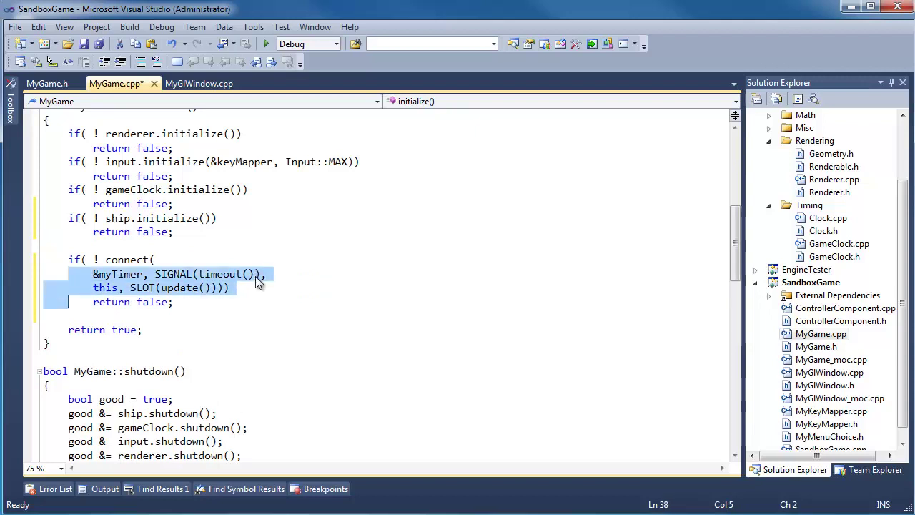
key("Up")
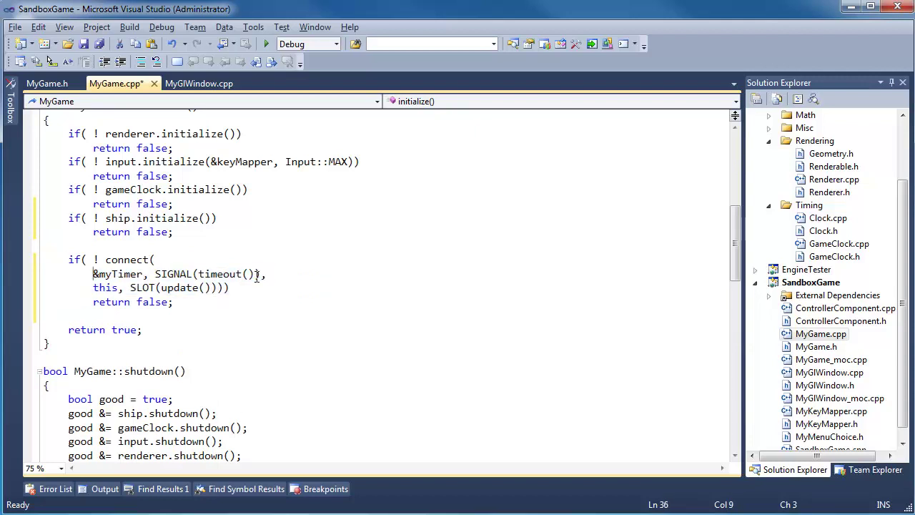
key("shift+Down")
key("shift+Down")
key("Tab")
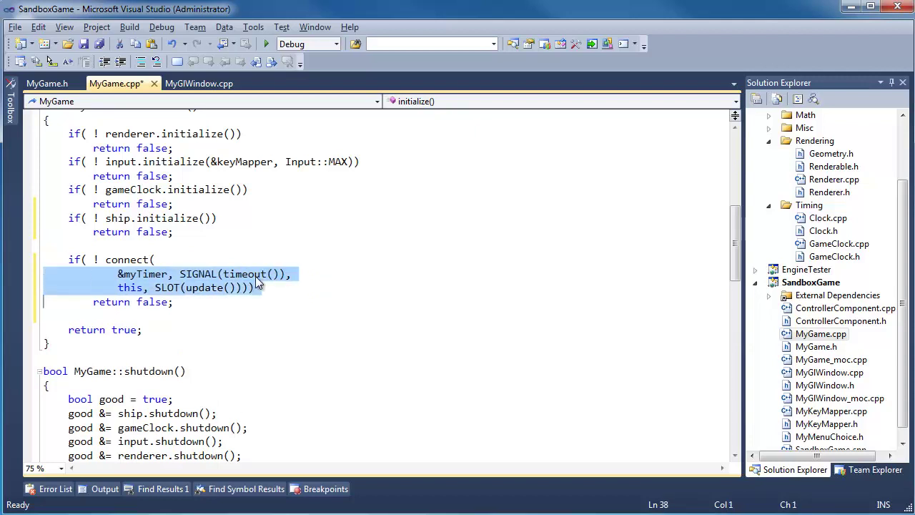
key("Tab")
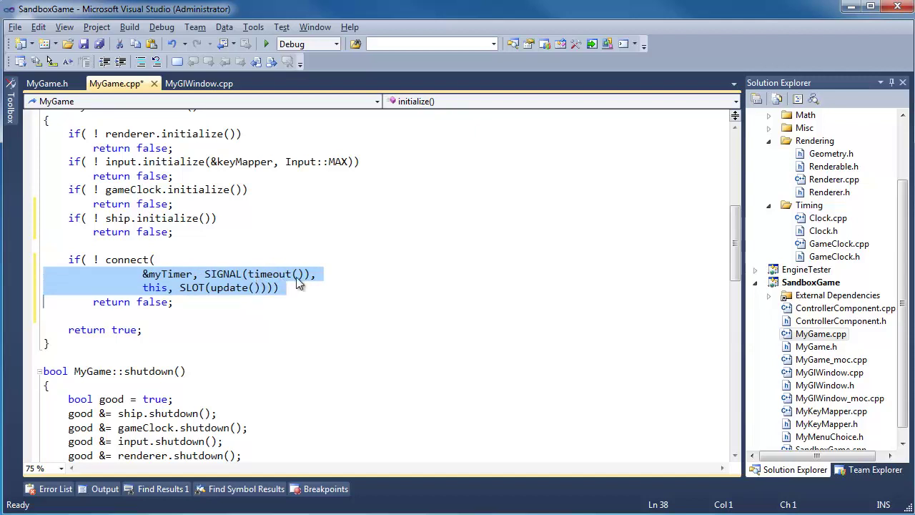
key("Down")
key("Down")
key("Down")
key("End")
left_click_drag(172, 301, 68, 259)
left_click(216, 232)
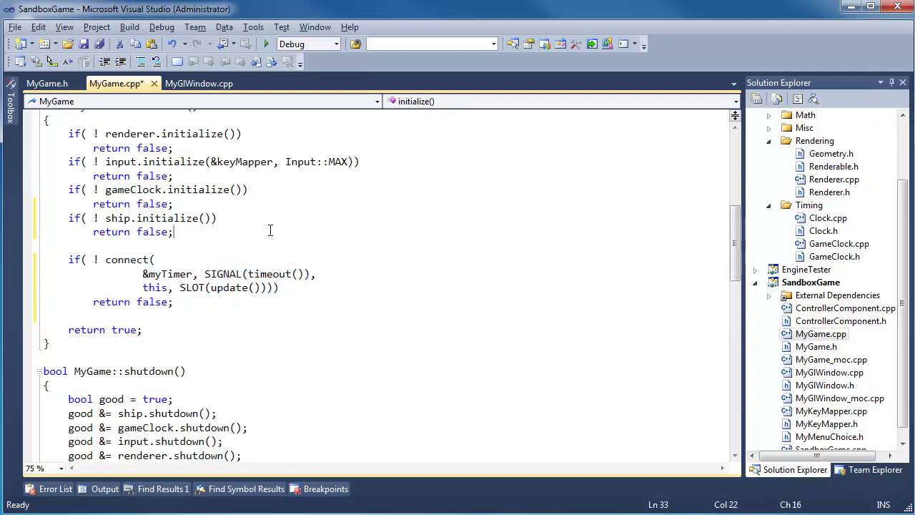
scroll(300, 327, "up", 1)
key("ctrl+s")
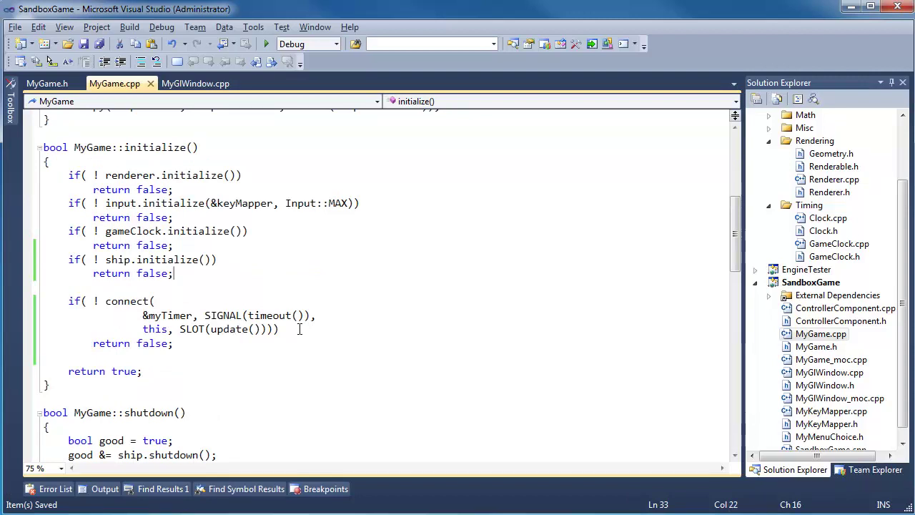
scroll(299, 327, "up", 3)
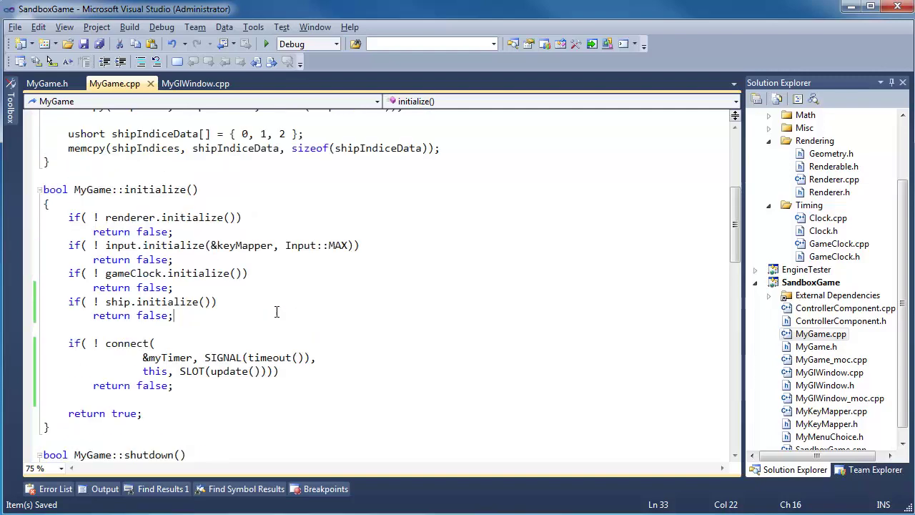
scroll(276, 312, "up", 3)
scroll(277, 312, "up", 3)
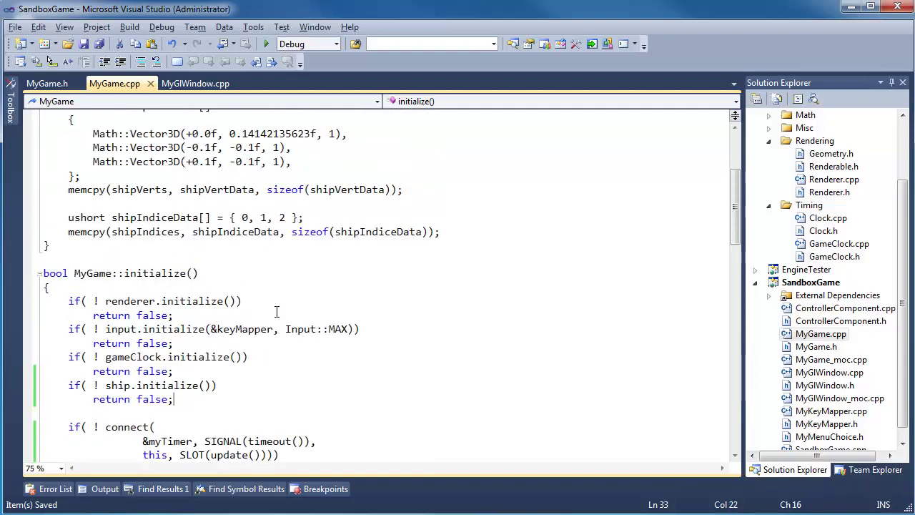
scroll(277, 312, "down", 7)
scroll(280, 317, "down", 3)
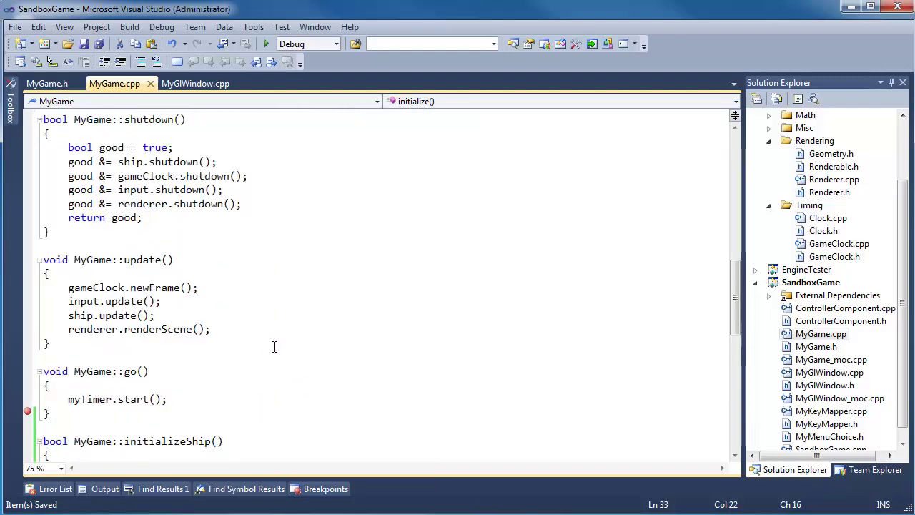
scroll(277, 343, "down", 3)
scroll(277, 347, "down", 2)
scroll(277, 346, "down", 2)
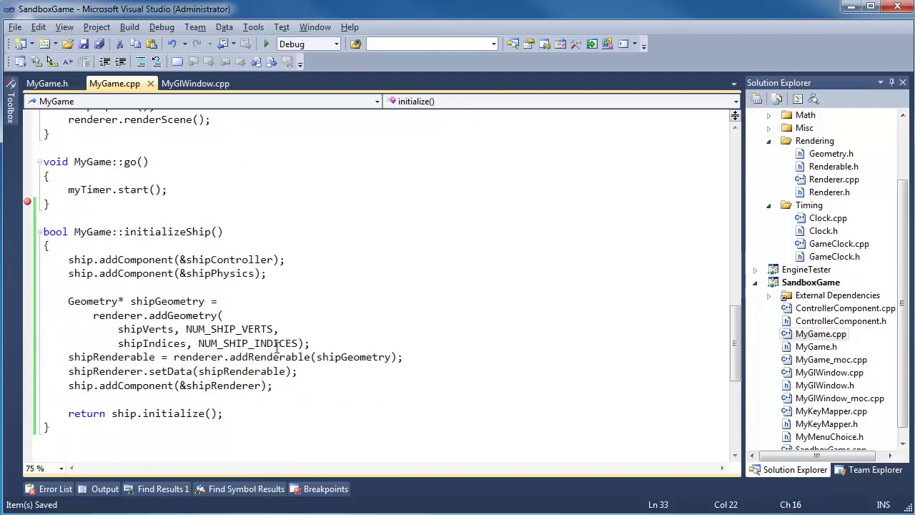
scroll(277, 347, "up", 5)
scroll(276, 347, "up", 5)
scroll(279, 348, "up", 5)
Step: Cut the MyGame constructor body, then undo the cut to restore it
left_click(74, 269)
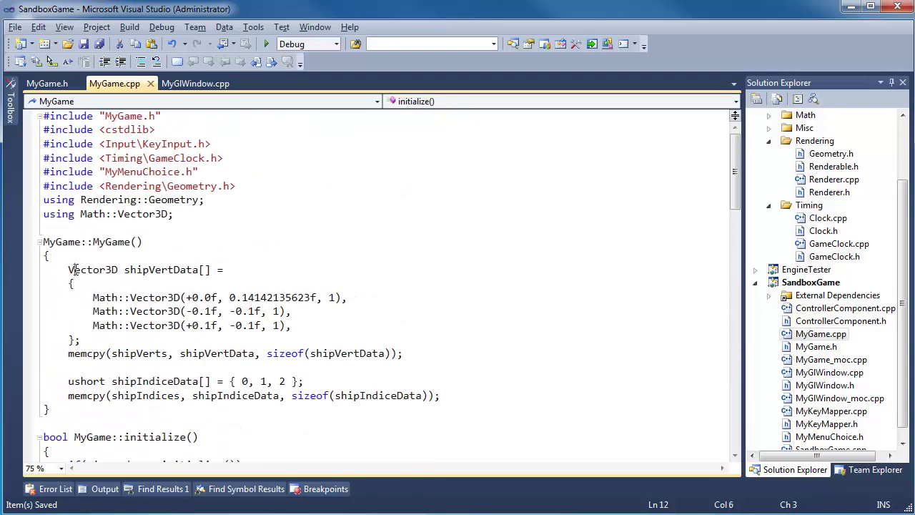
key("Home")
key("shift+Down")
key("shift+Down")
key("shift+Down")
key("shift+Down")
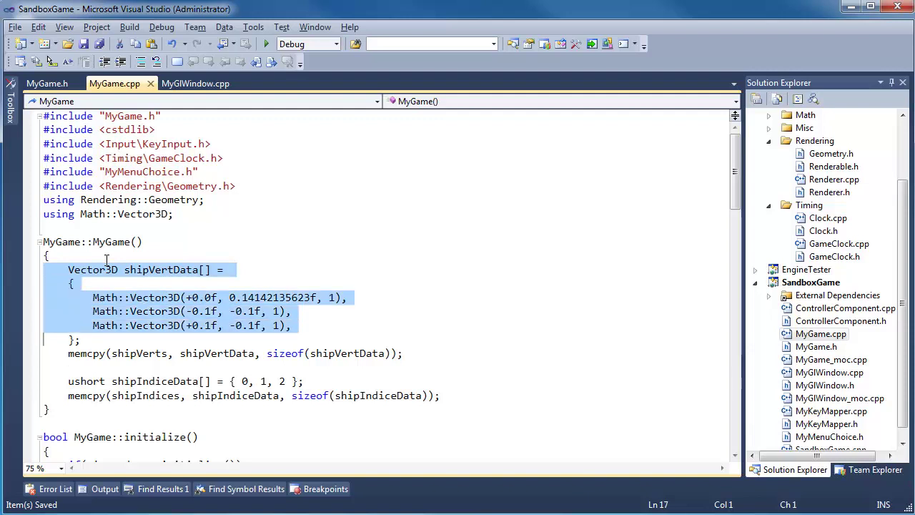
key("shift+Down")
key("shift+Down")
key("shift+Down")
key("shift+Down")
key("shift+Down")
key("ctrl+x")
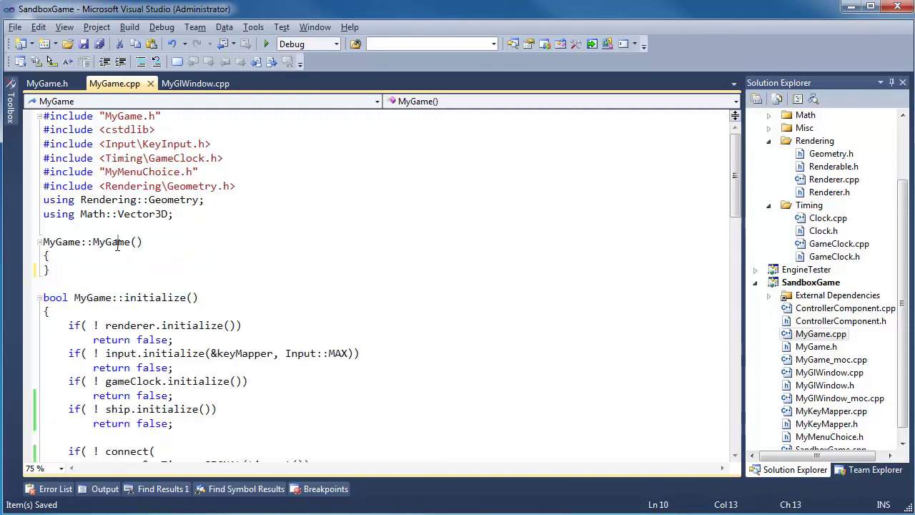
double_click(113, 242)
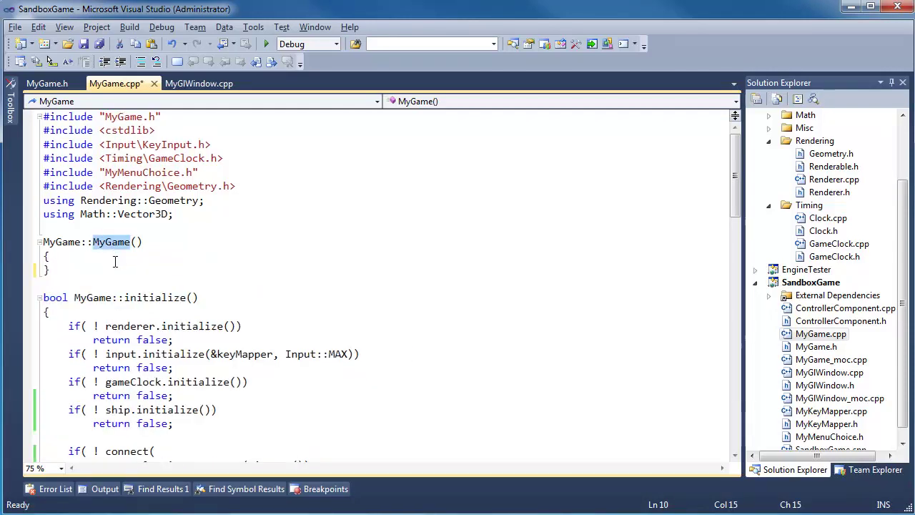
key("ctrl+z")
left_click(143, 312)
Step: Cut the shipVertData and shipIndiceData memcpy code out of the MyGame constructor
left_click_drag(68, 269, 497, 392)
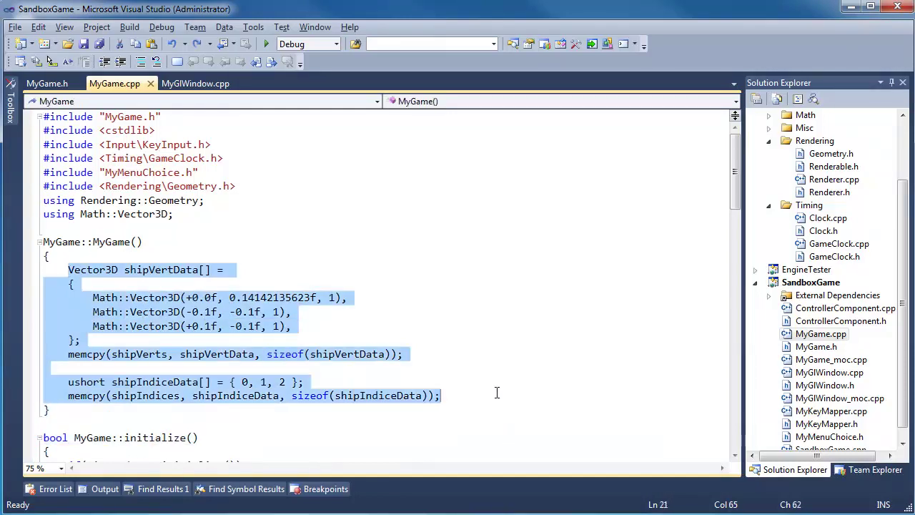
double_click(93, 243)
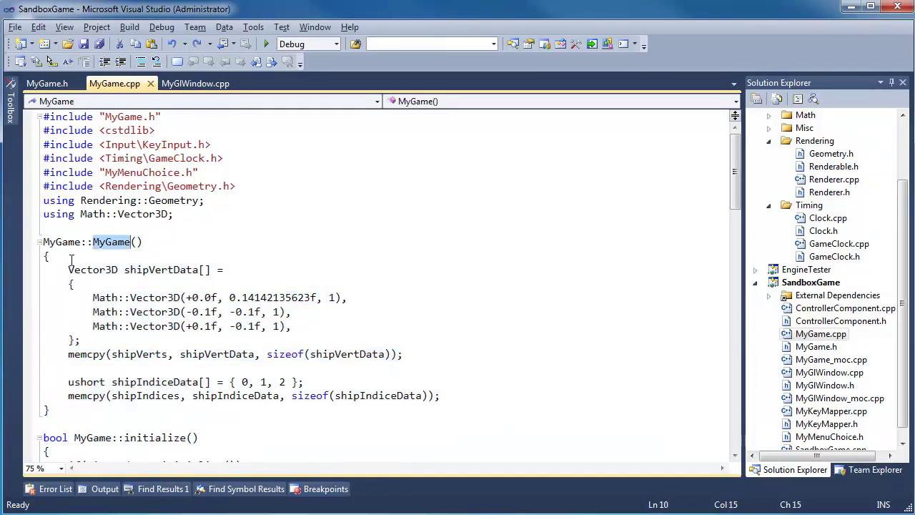
left_click(71, 258)
key("Down")
key("Home")
key("shift+Down")
key("shift+Down")
key("shift+Down")
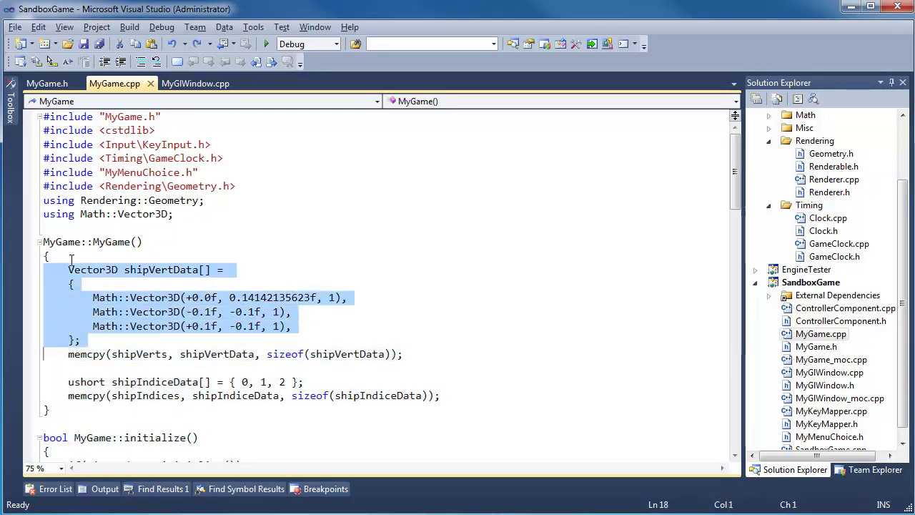
key("shift+Down")
key("shift+Down")
key("shift+Down")
key("ctrl+x")
scroll(129, 322, "down", 4)
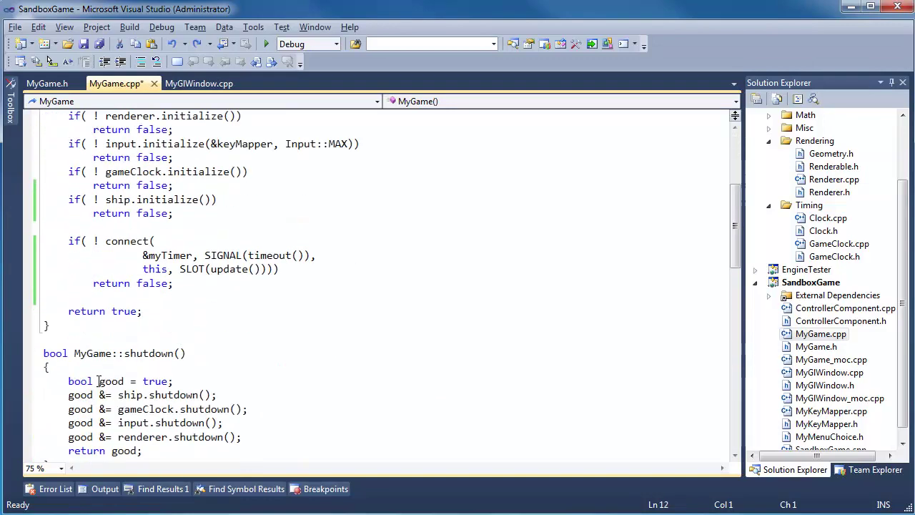
scroll(129, 357, "down", 1)
scroll(128, 379, "down", 2)
scroll(136, 395, "down", 3)
scroll(136, 395, "down", 3)
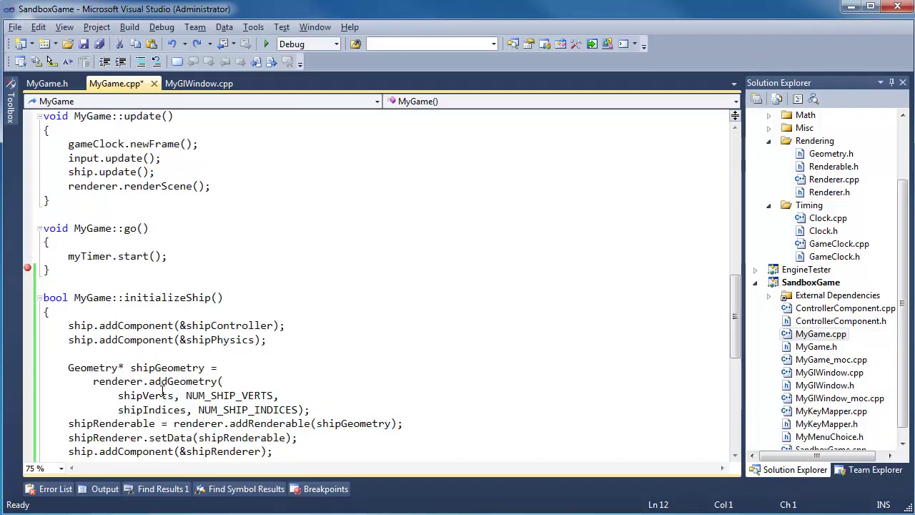
Step: Paste the vertex and index data into initializeShip() and select the empty MyGame constructor
left_click(144, 325)
key("Home")
key("ctrl+v")
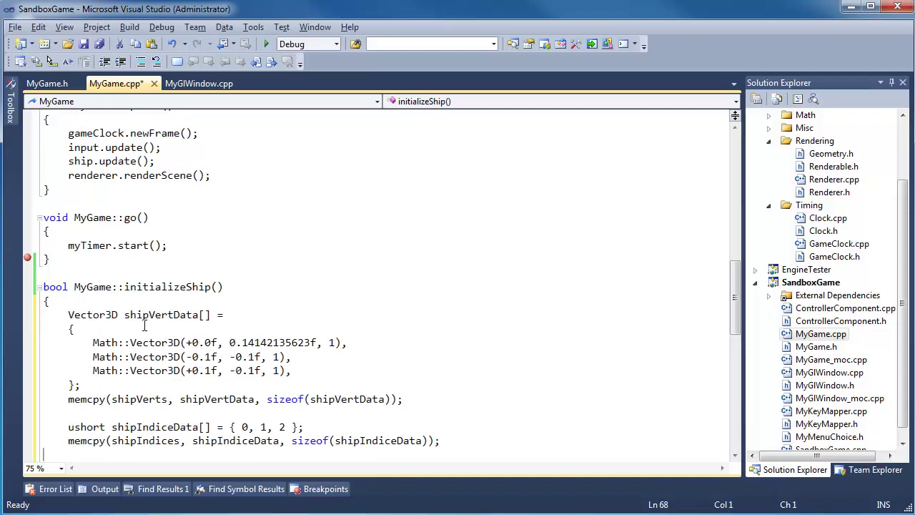
scroll(204, 350, "down", 1)
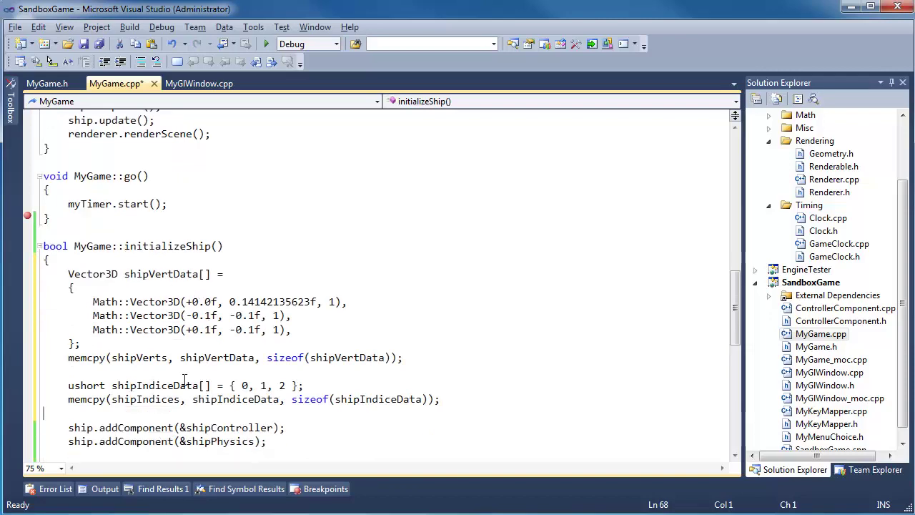
left_click(64, 228)
scroll(64, 227, "up", 3)
scroll(151, 247, "up", 3)
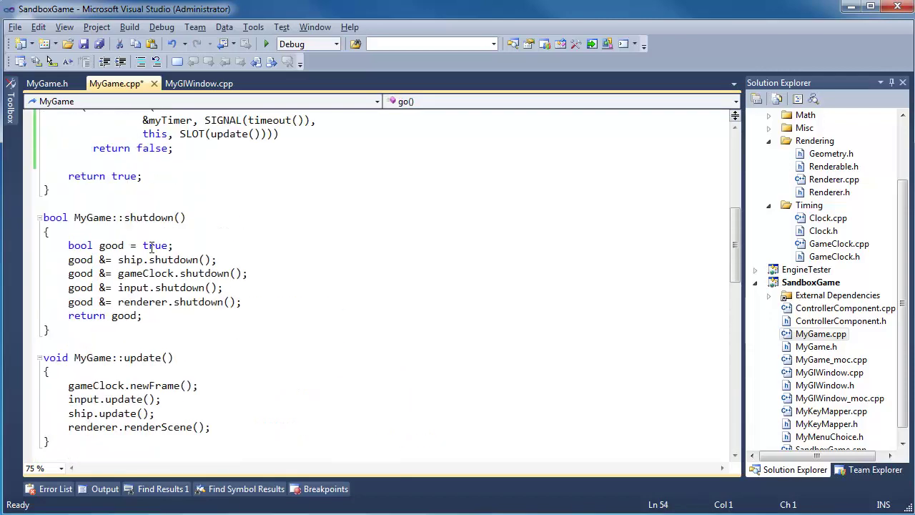
scroll(152, 247, "up", 3)
scroll(151, 247, "up", 4)
left_click(151, 227)
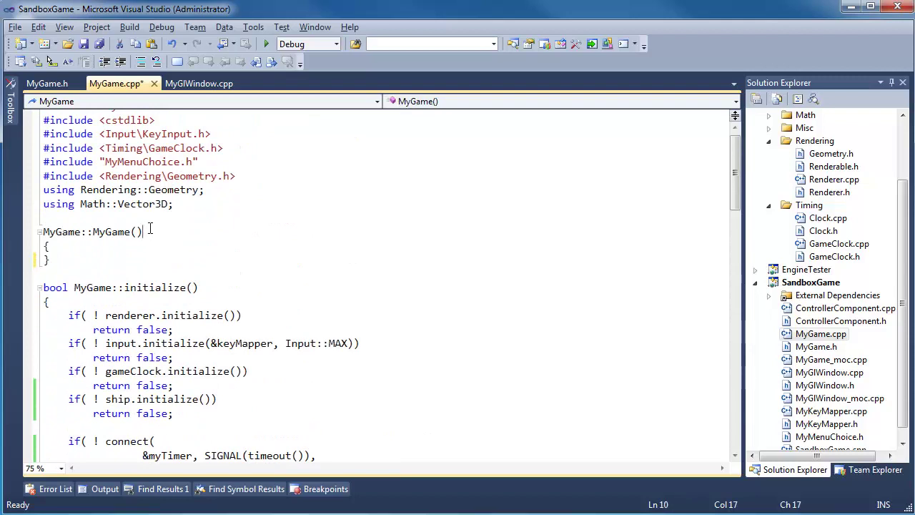
Step: Delete MyGame() from MyGame.cpp and MyGame.h, then save and build
key("shift+Delete")
key("shift+Delete")
key("shift+Delete")
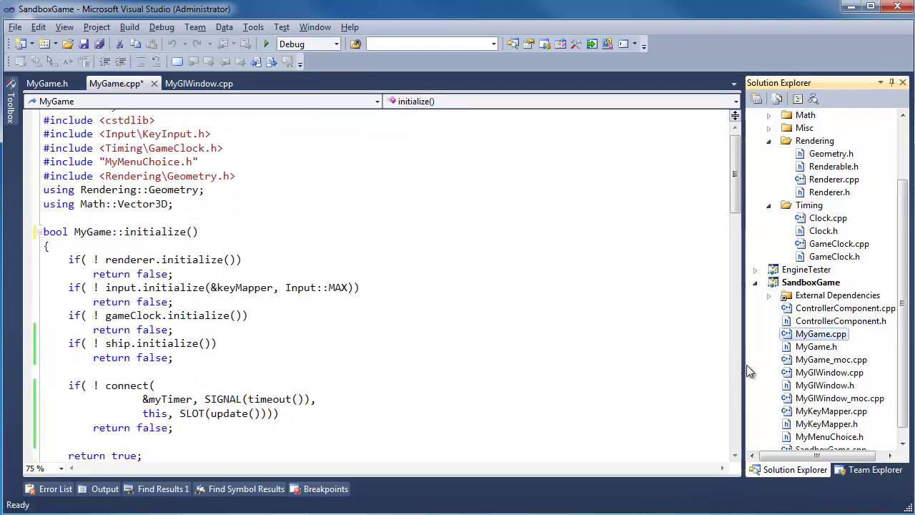
double_click(816, 347)
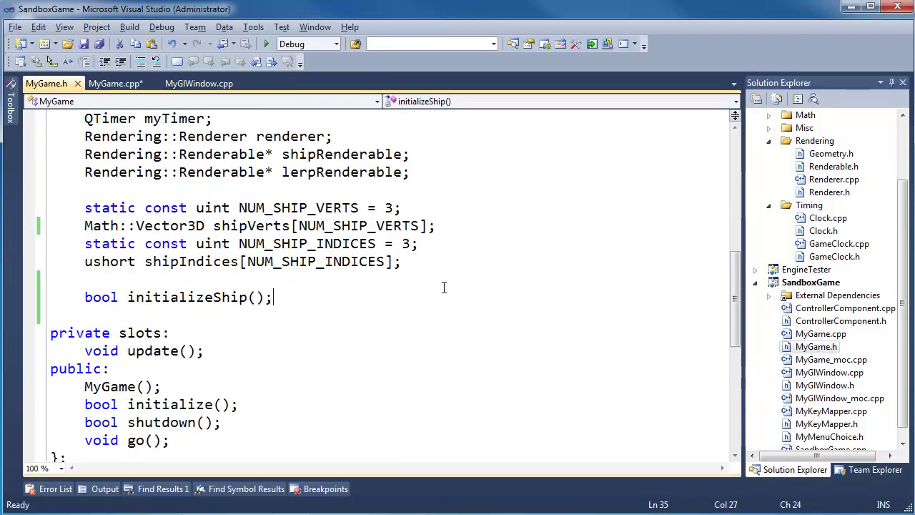
scroll(444, 287, "down", 2)
left_click(197, 286)
key("shift+Delete")
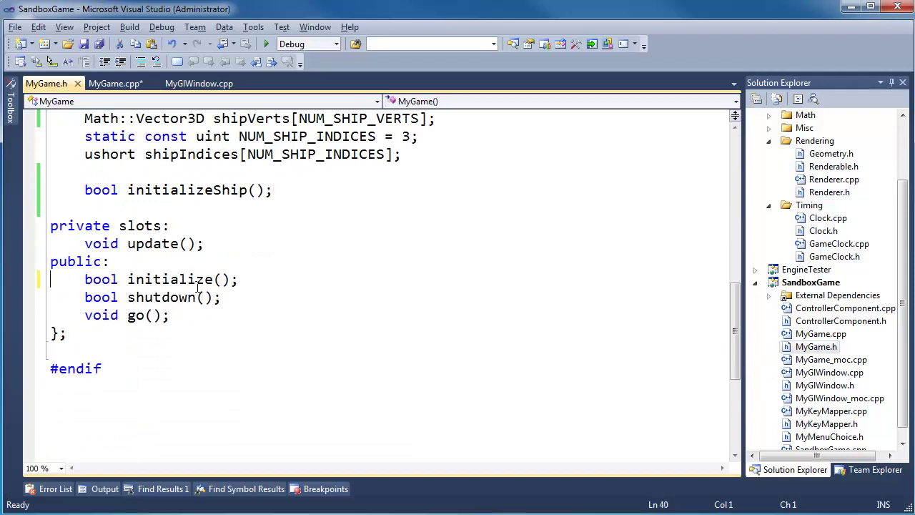
key("ctrl+Tab")
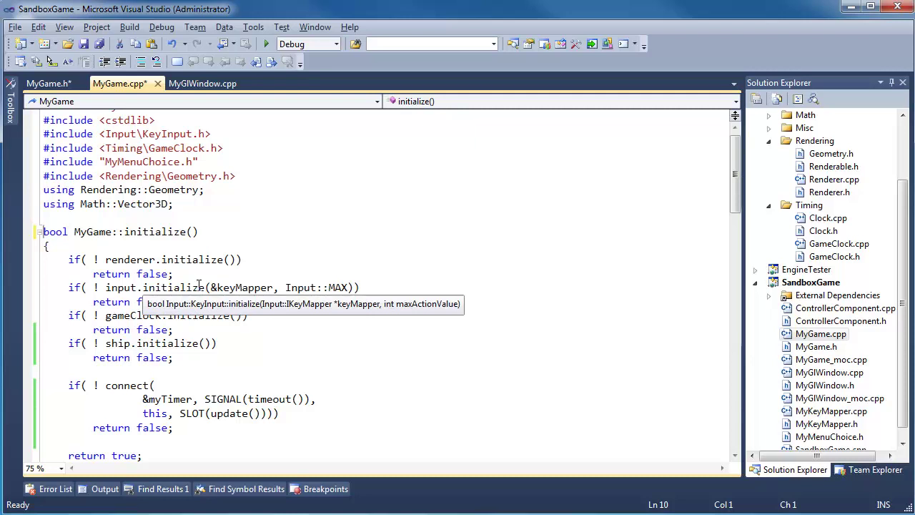
key("F7")
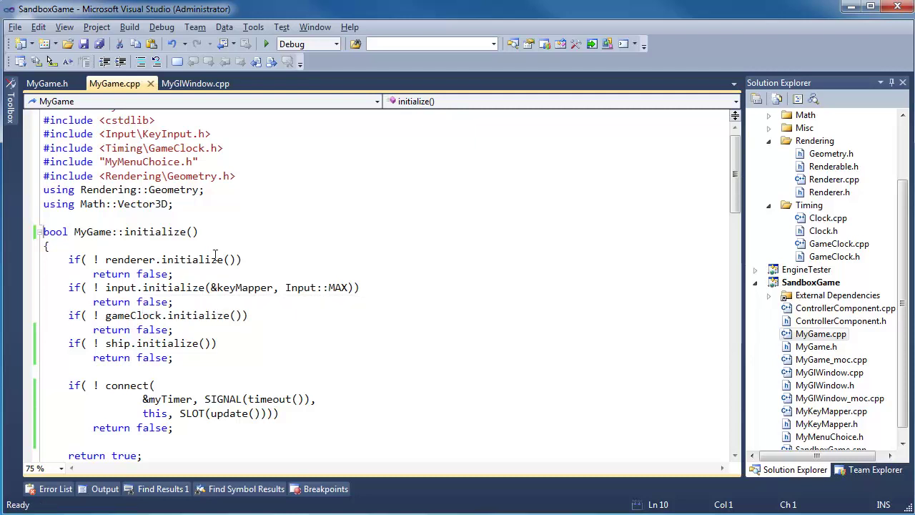
key("F5")
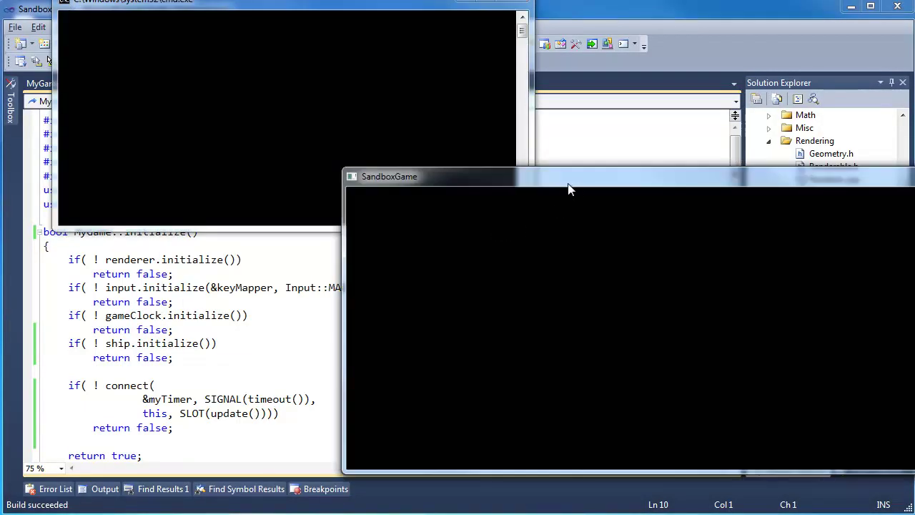
left_click_drag(570, 178, 394, 150)
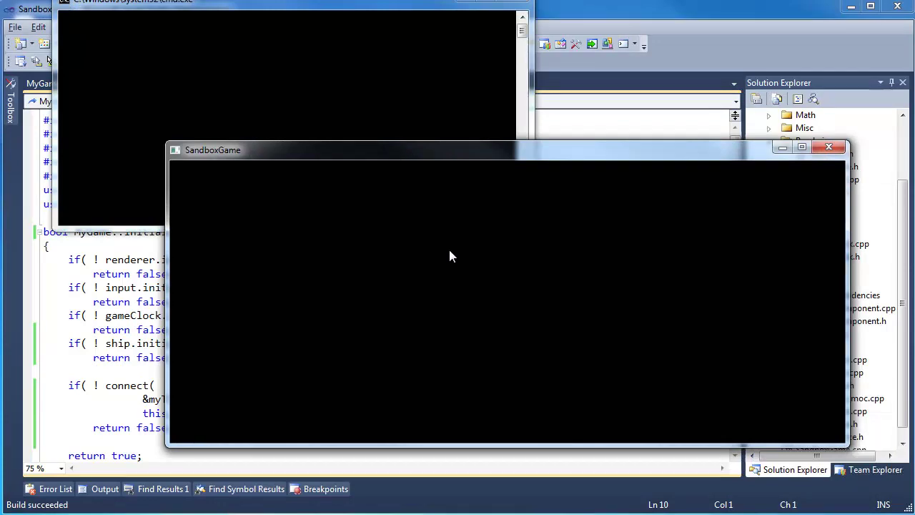
key("Escape")
key("Return")
scroll(502, 383, "down", 5)
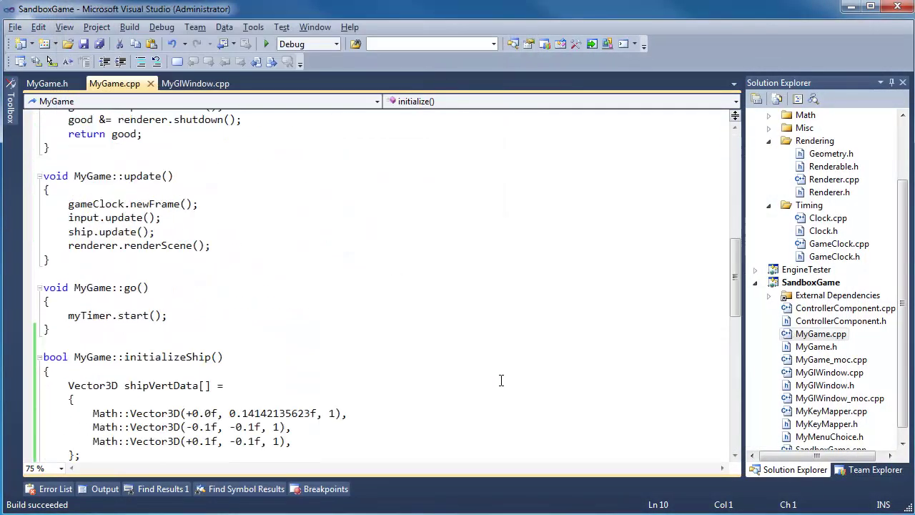
scroll(500, 375, "down", 5)
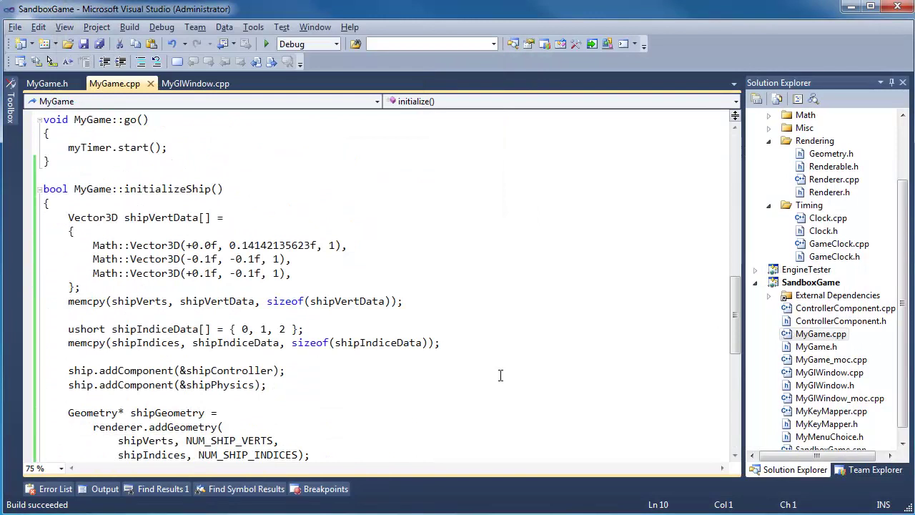
scroll(501, 375, "down", 1)
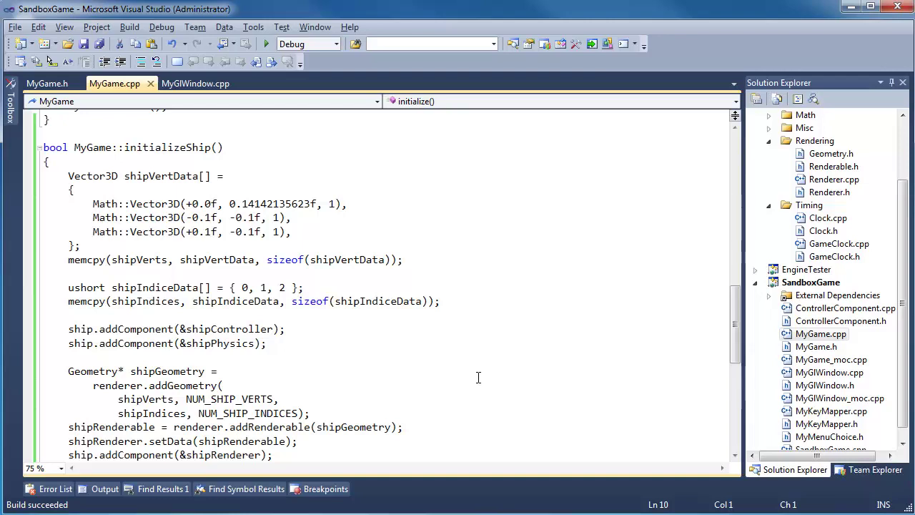
left_click(502, 358)
left_click(365, 301)
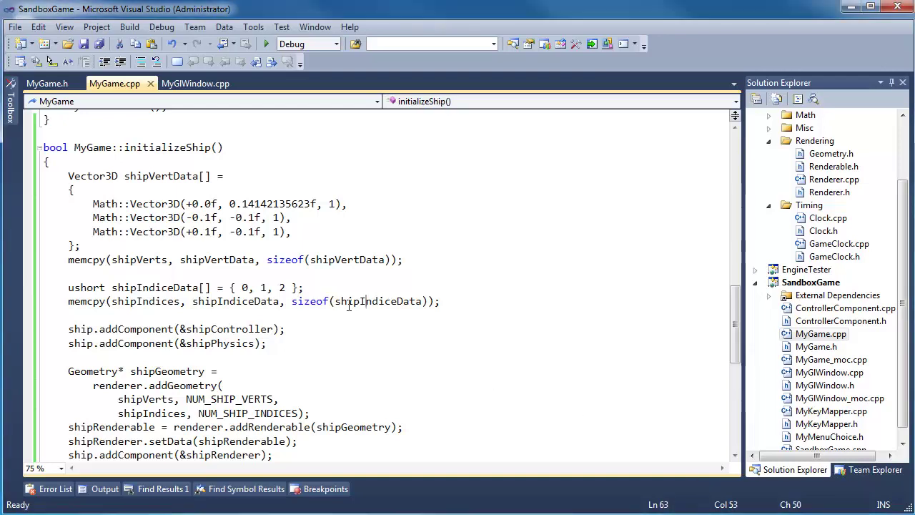
scroll(228, 260, "up", 2)
double_click(181, 231)
scroll(236, 271, "up", 3)
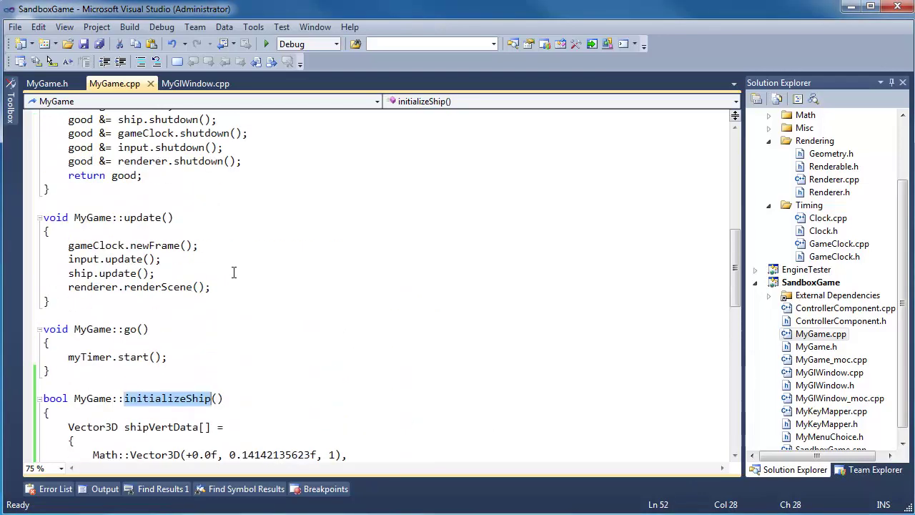
scroll(253, 280, "up", 3)
scroll(253, 280, "up", 3)
scroll(253, 280, "up", 3)
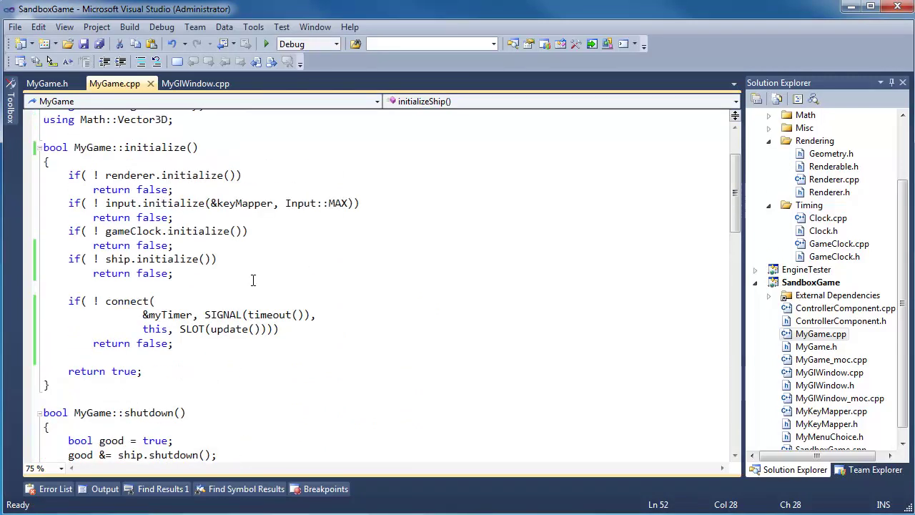
Step: Replace ship.initialize() in initialize() with initializeShip() via IntelliSense
double_click(113, 263)
key("ctrl+Right")
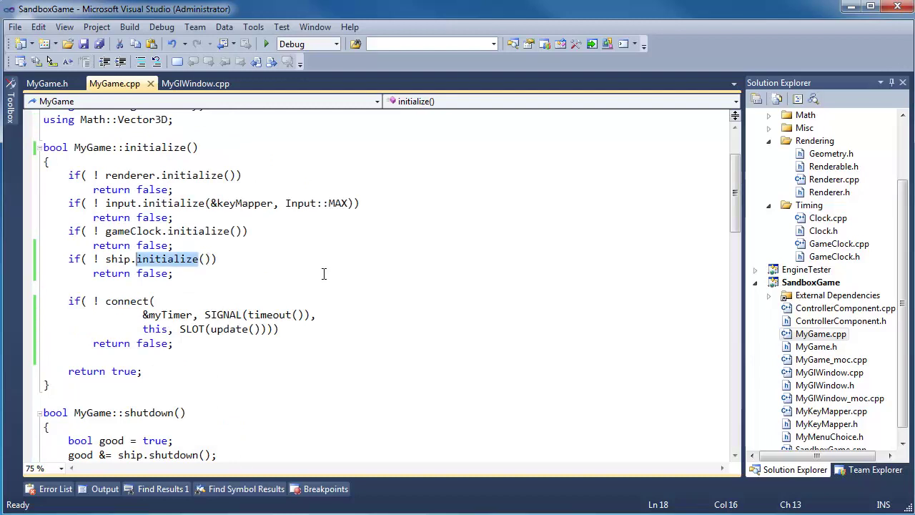
left_click_drag(106, 258, 199, 259)
type("initi")
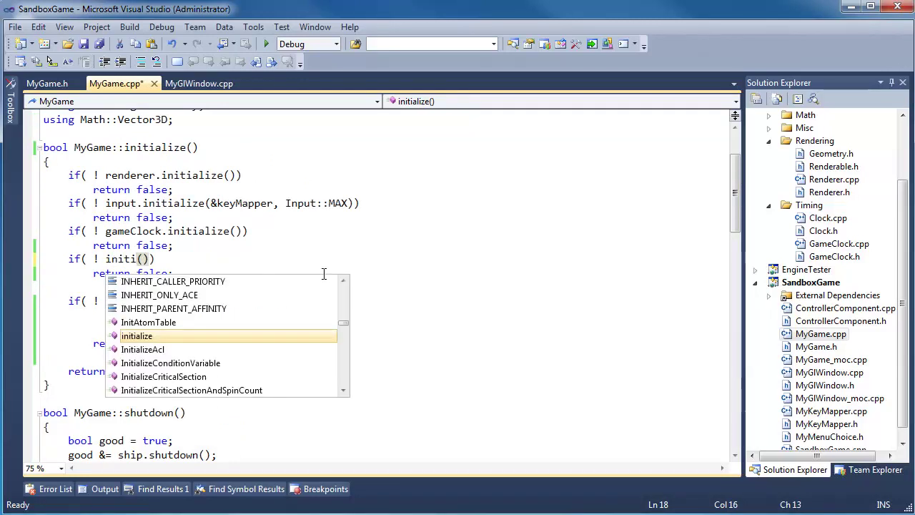
type("al")
type("izesh")
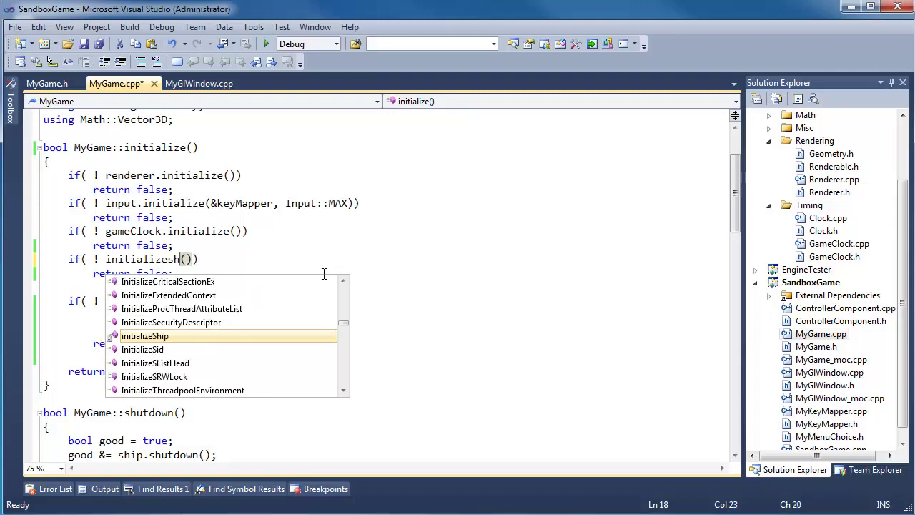
key("Tab")
Step: Build and run SandboxGame to view the triangle ship, then close the game and console
key("F7")
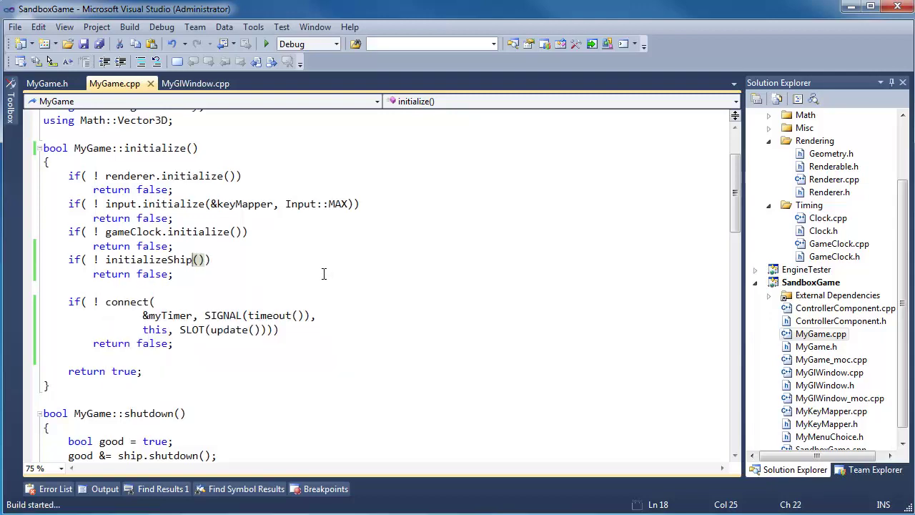
key("ctrl+F5")
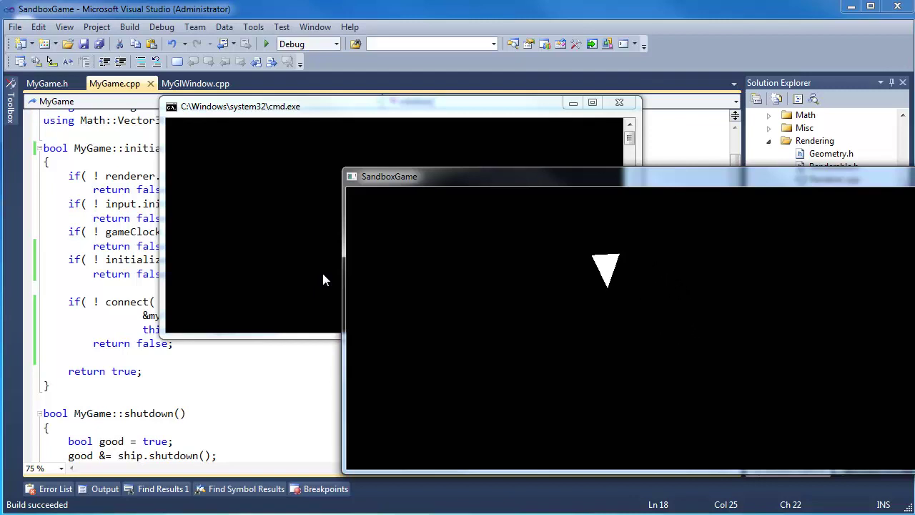
key("Escape")
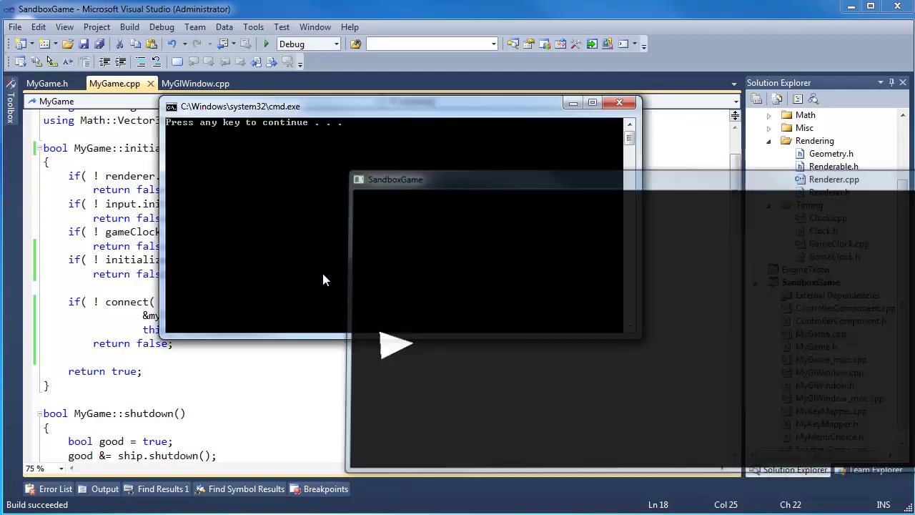
key("Return")
scroll(321, 270, "up", 3)
scroll(286, 309, "down", 6)
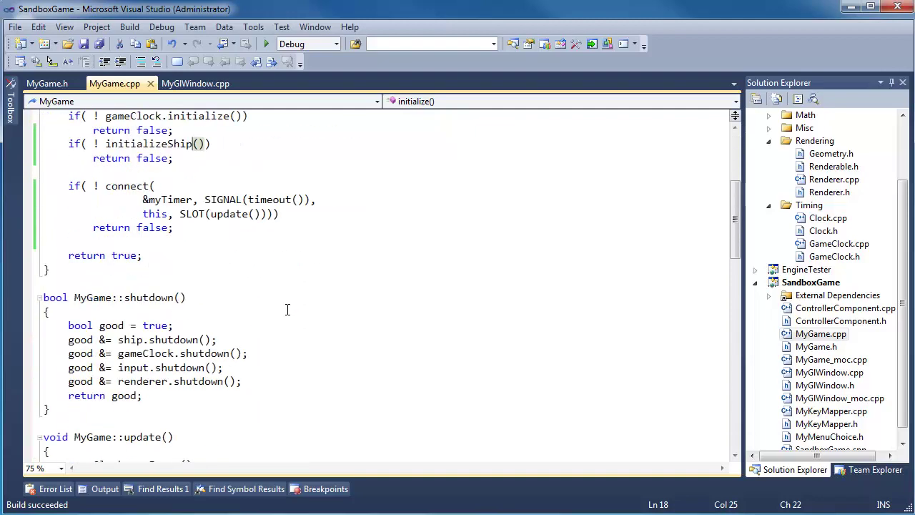
scroll(286, 309, "down", 3)
scroll(287, 308, "down", 2)
scroll(287, 308, "down", 3)
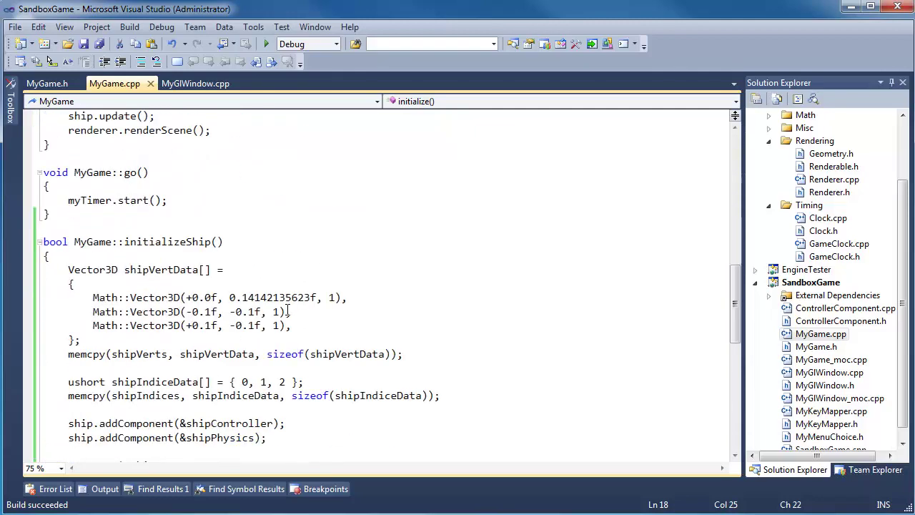
scroll(287, 309, "down", 3)
scroll(286, 309, "down", 2)
scroll(286, 309, "up", 6)
scroll(287, 309, "up", 2)
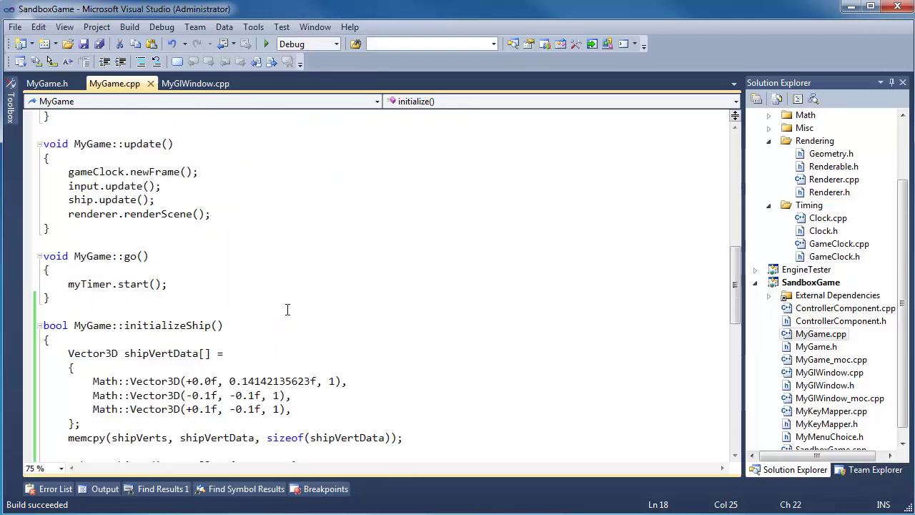
scroll(287, 308, "up", 2)
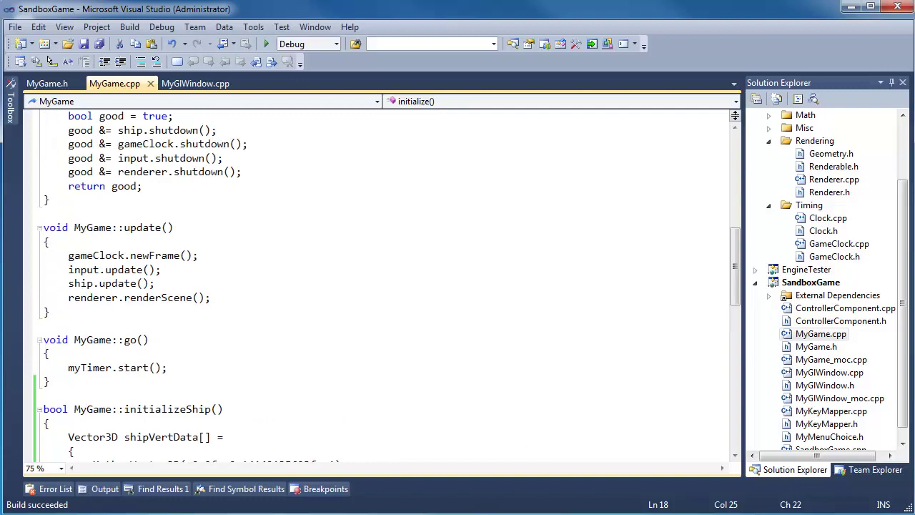